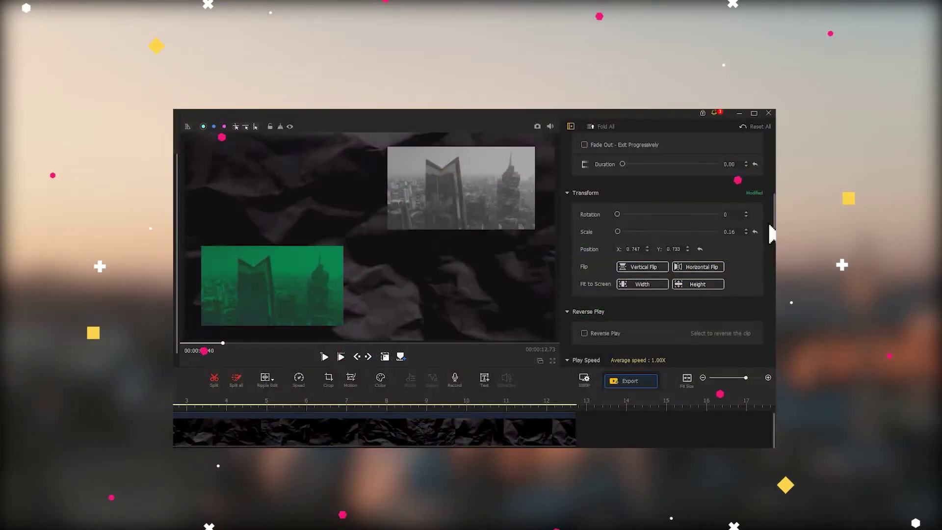
Flip the wooden-wall clip vertically and crop it to a thin horizontal strip
left_click(656, 267)
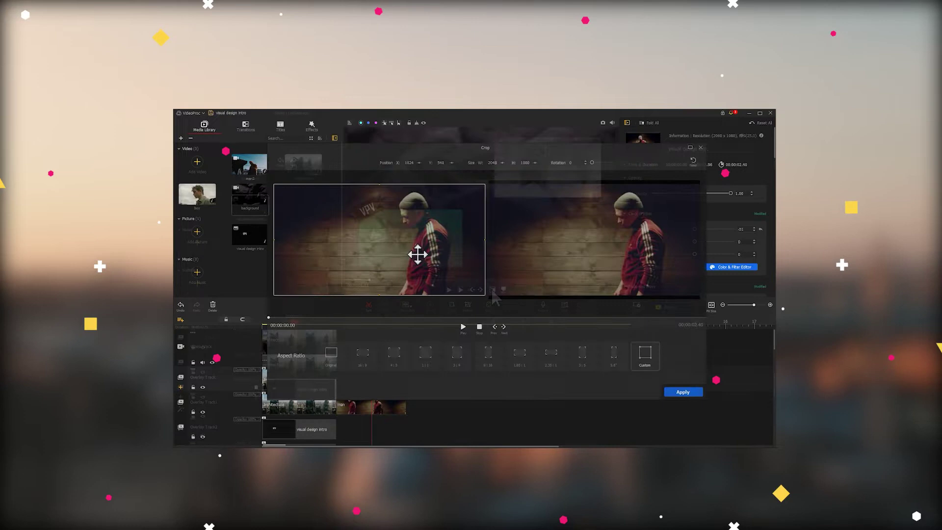
left_click_drag(379, 295, 392, 236)
left_click_drag(380, 185, 381, 197)
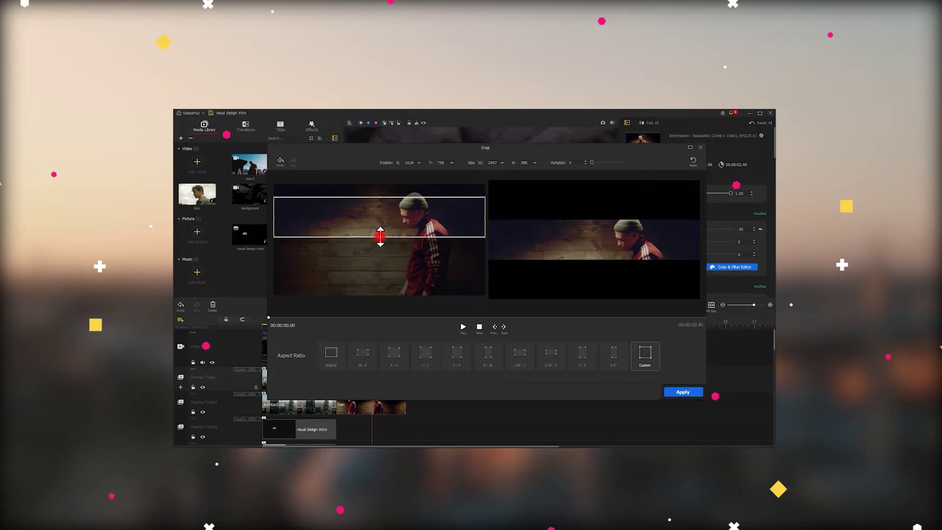
left_click_drag(379, 236, 381, 232)
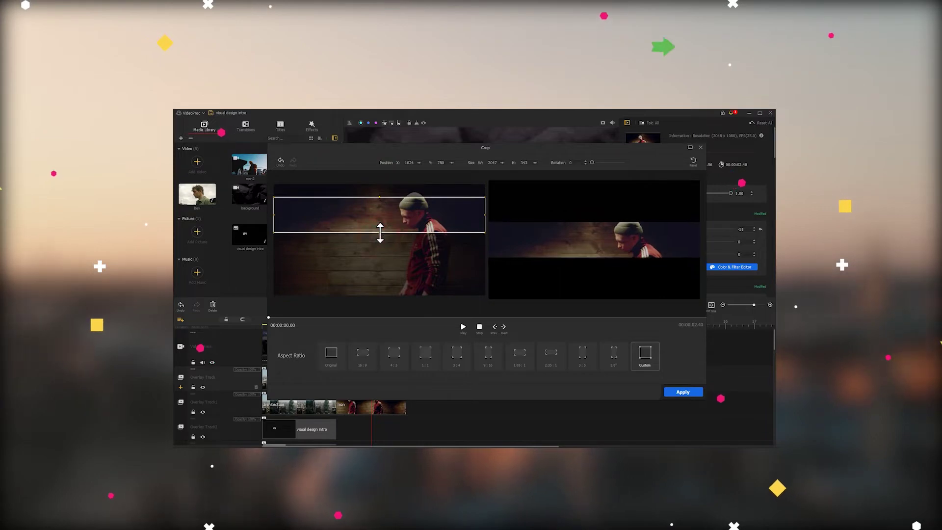
left_click(683, 392)
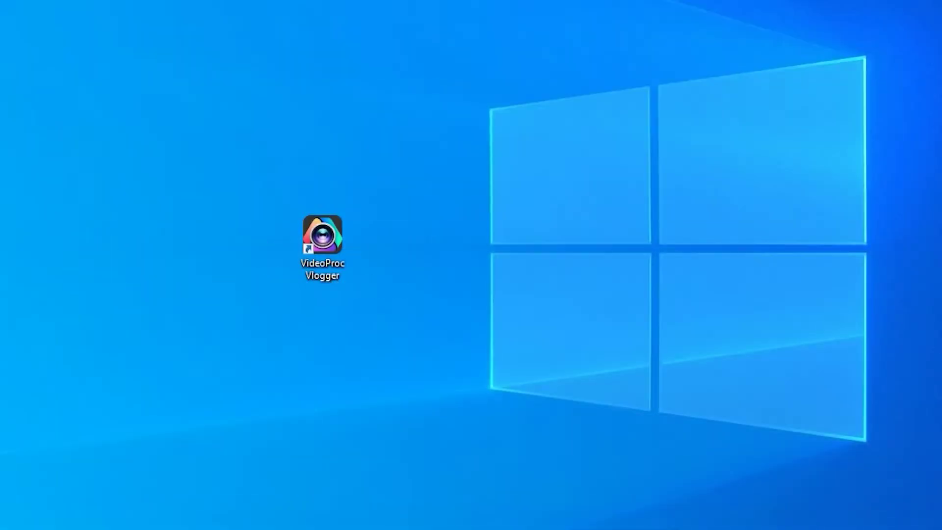
Relaunch VideoProc Vlogger and open the recent 'visual design' project
double_click(341, 233)
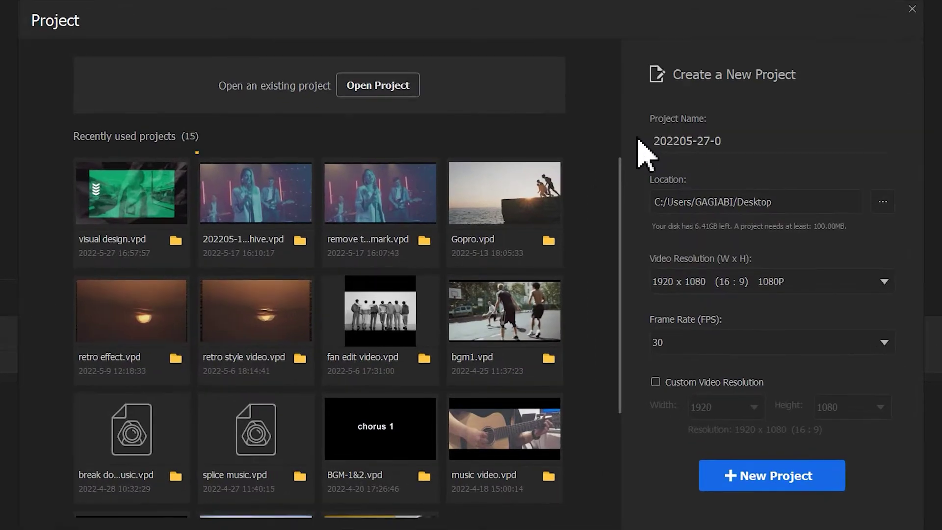
double_click(167, 196)
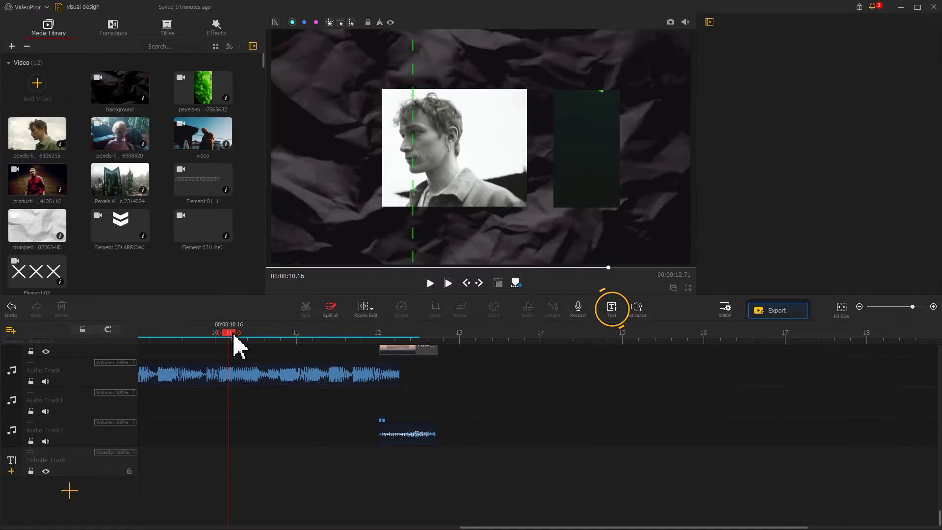
Add a text clip ending at 00:00:12.26 that reads TUTORIAL
left_click(611, 310)
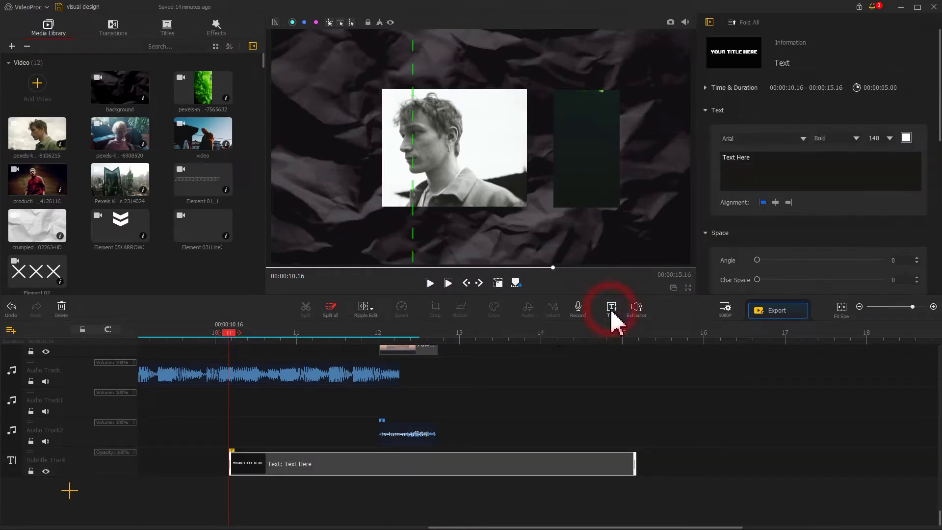
left_click_drag(634, 464, 402, 465)
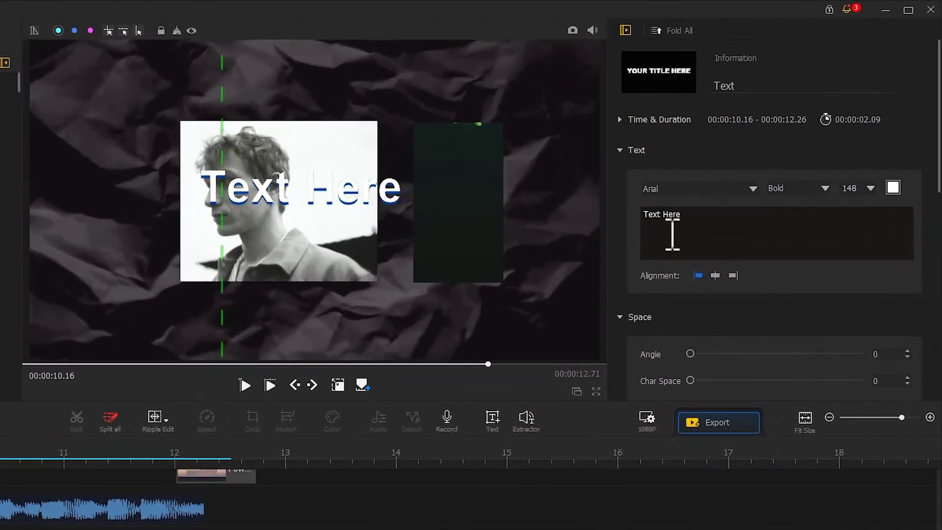
left_click(754, 164)
left_click_drag(686, 222, 642, 219)
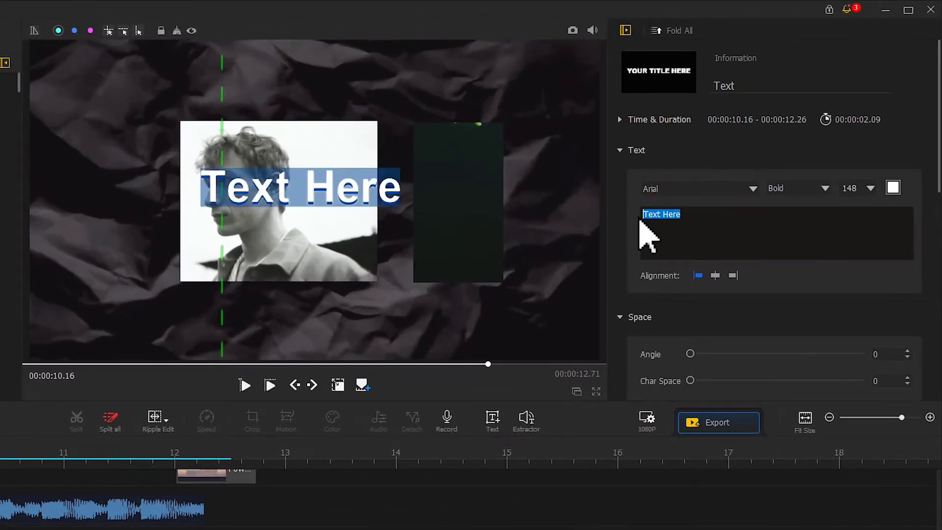
type("TUTORIAL")
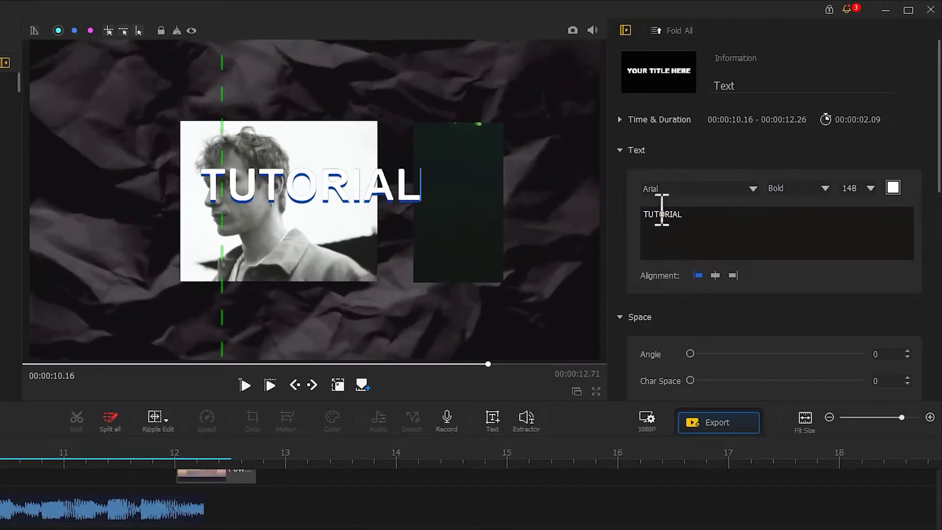
Set the TUTORIAL font to Franklin Gothic Heavy
left_click(684, 190)
left_click_drag(837, 212, 833, 278)
left_click(765, 470)
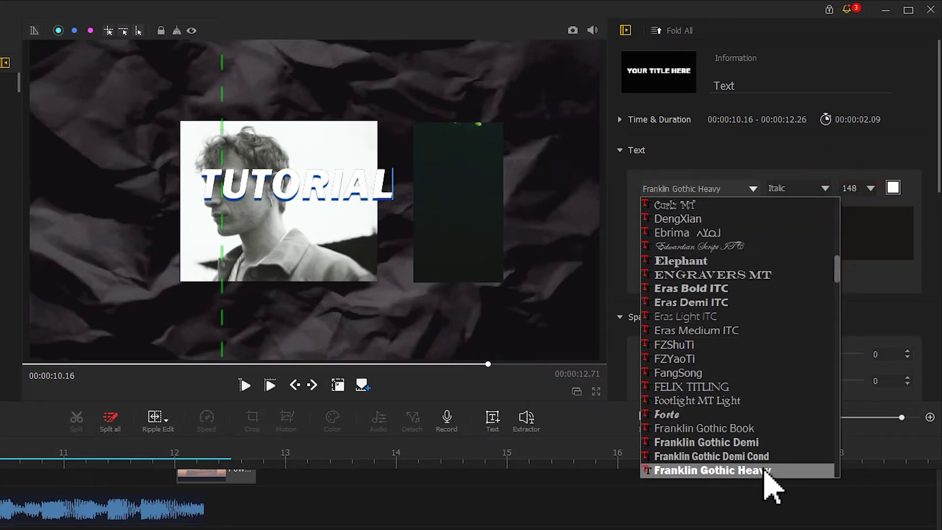
left_click(766, 490)
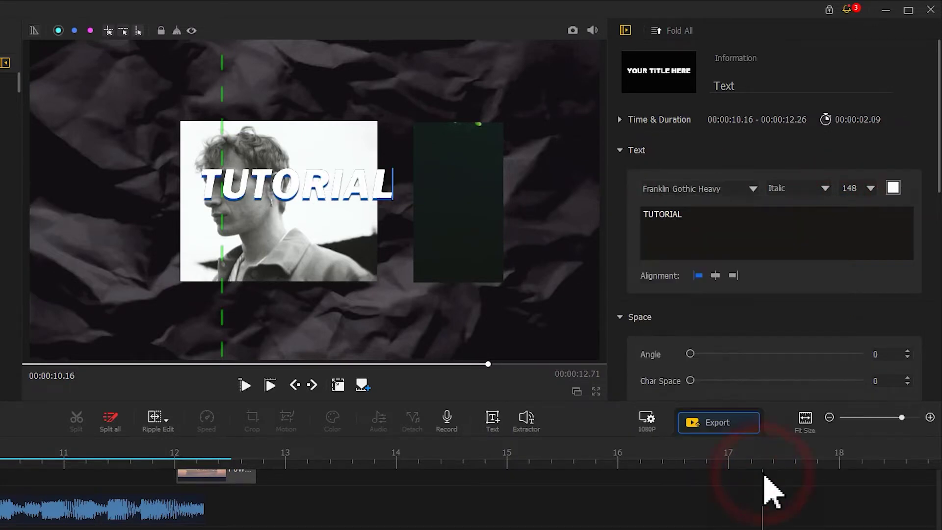
Colour the TUTORIAL text dark green, hex 005634
left_click(893, 187)
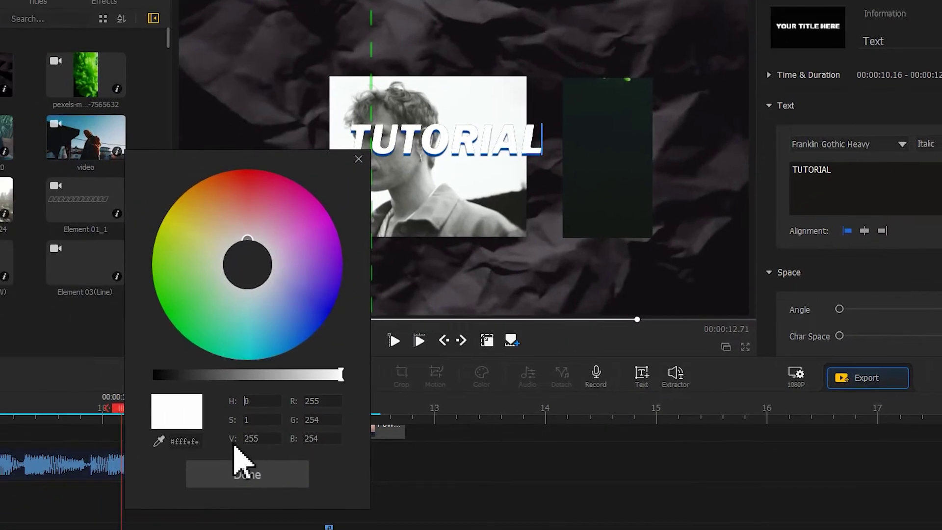
double_click(189, 441)
key("ctrl+v")
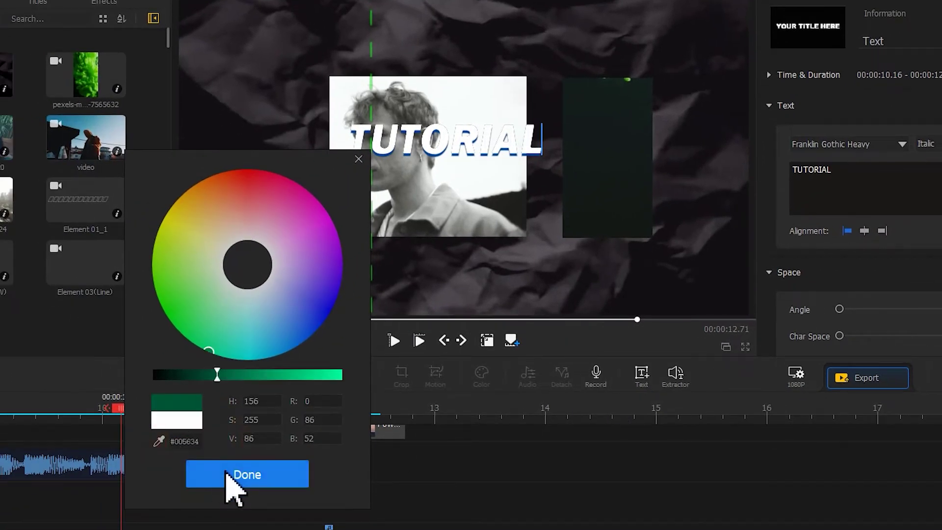
left_click(225, 471)
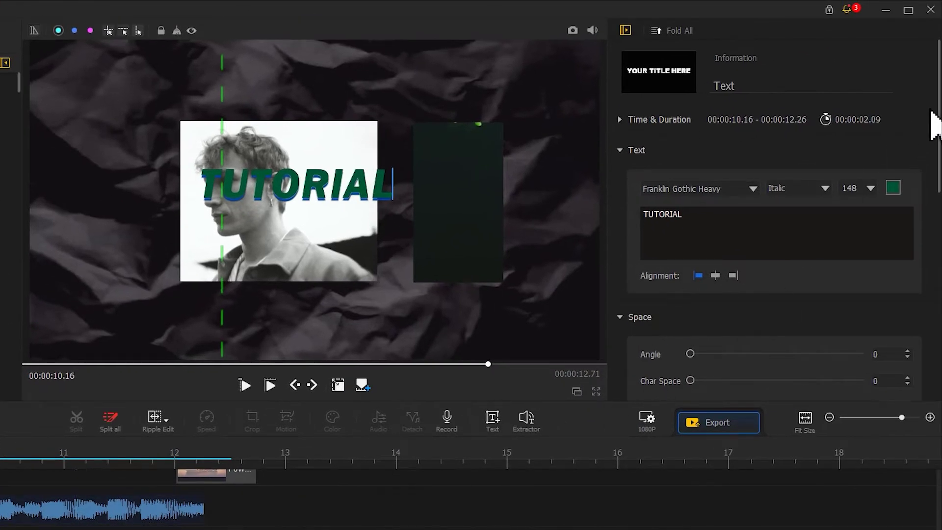
Give TUTORIAL a white border of size 2.00
left_click_drag(925, 95, 925, 240)
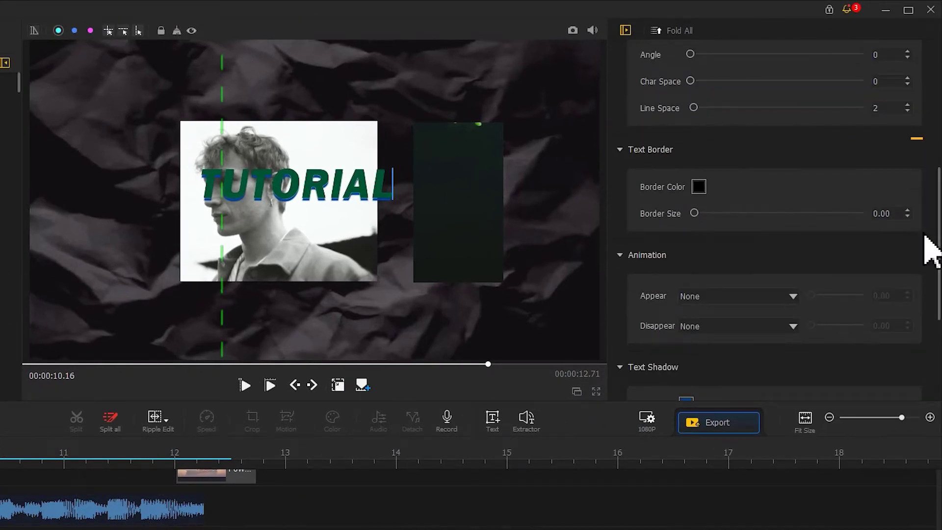
left_click(699, 187)
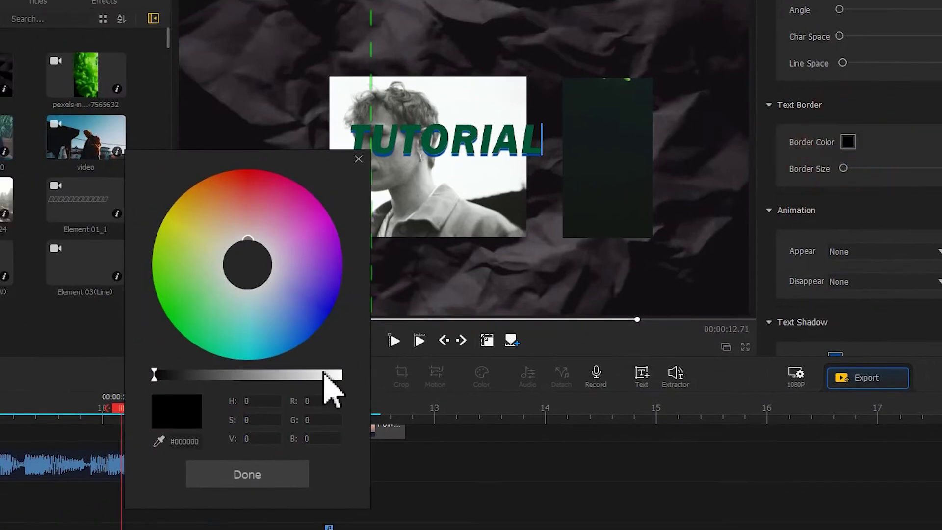
left_click(341, 375)
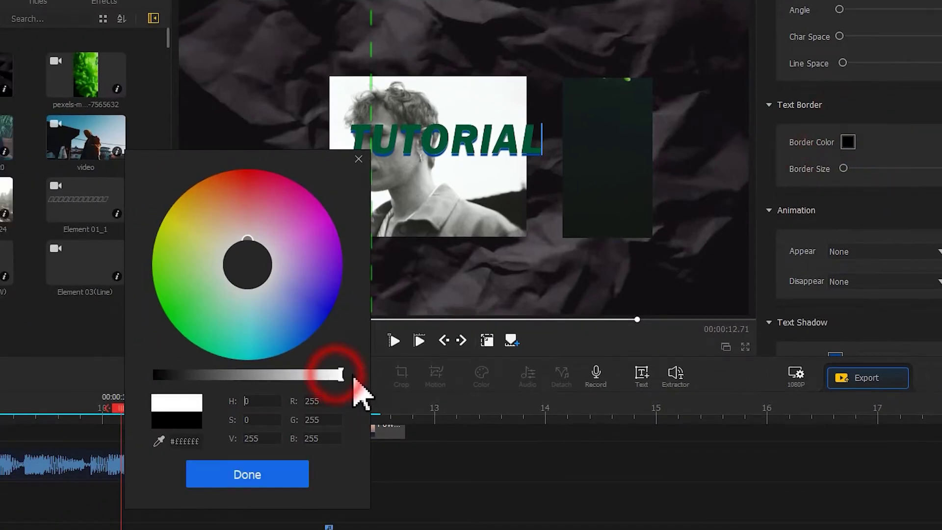
left_click(272, 474)
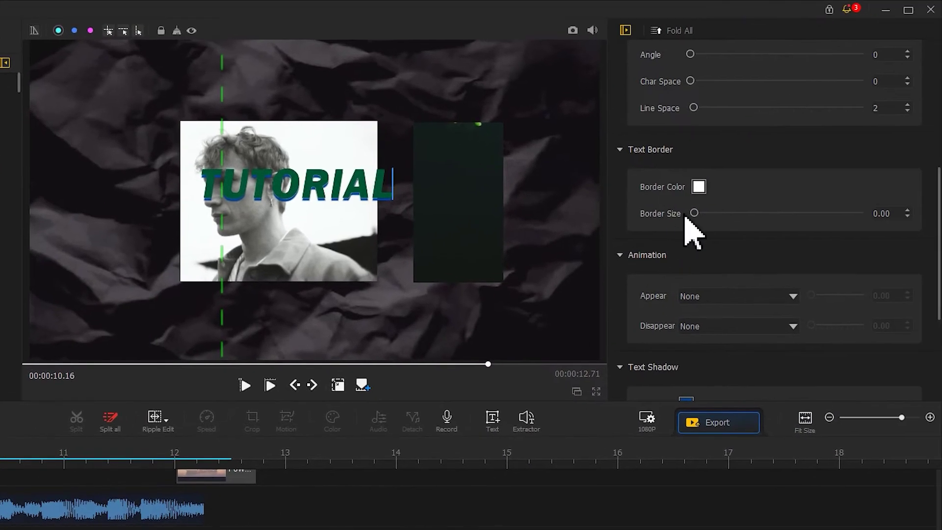
left_click_drag(692, 213, 736, 215)
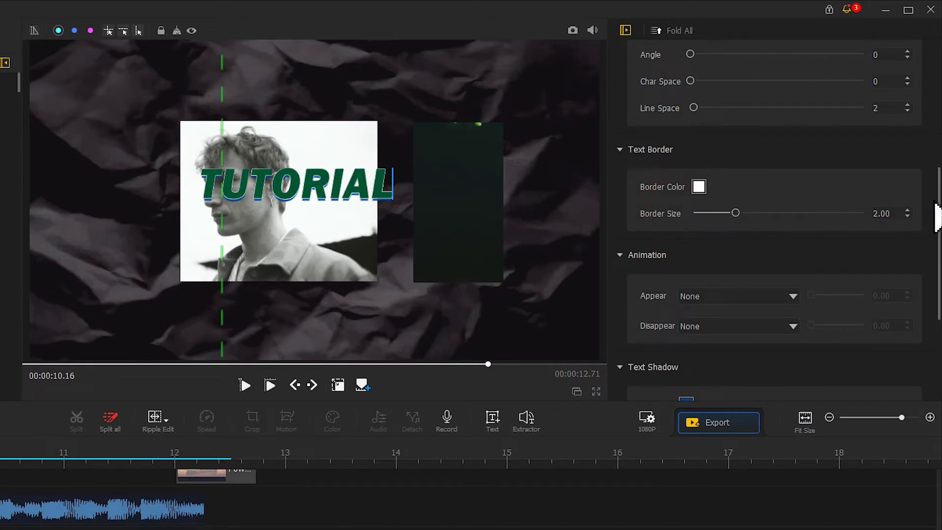
Set TUTORIAL's shadow offset to 0 and move it to the frame's upper right
left_click_drag(934, 200, 937, 290)
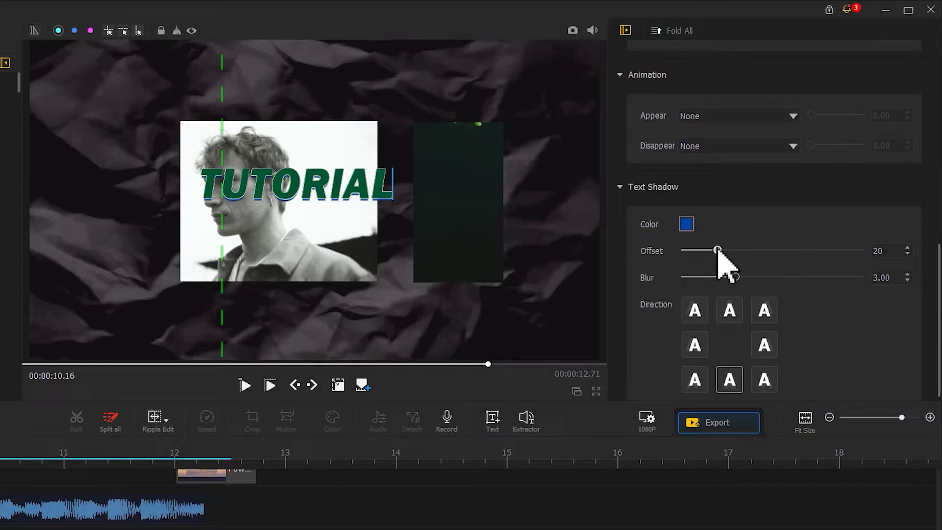
left_click_drag(718, 250, 667, 251)
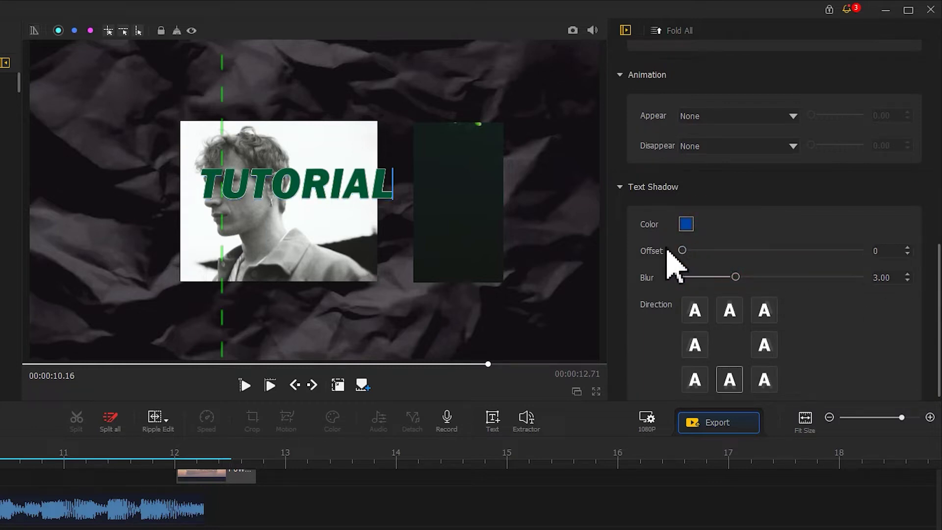
left_click(337, 385)
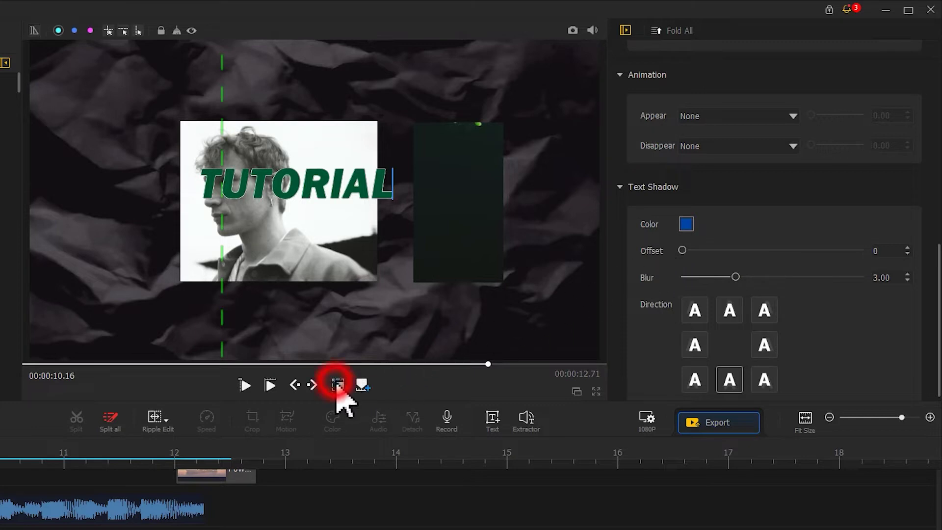
left_click_drag(362, 199, 467, 109)
left_click_drag(467, 109, 495, 110)
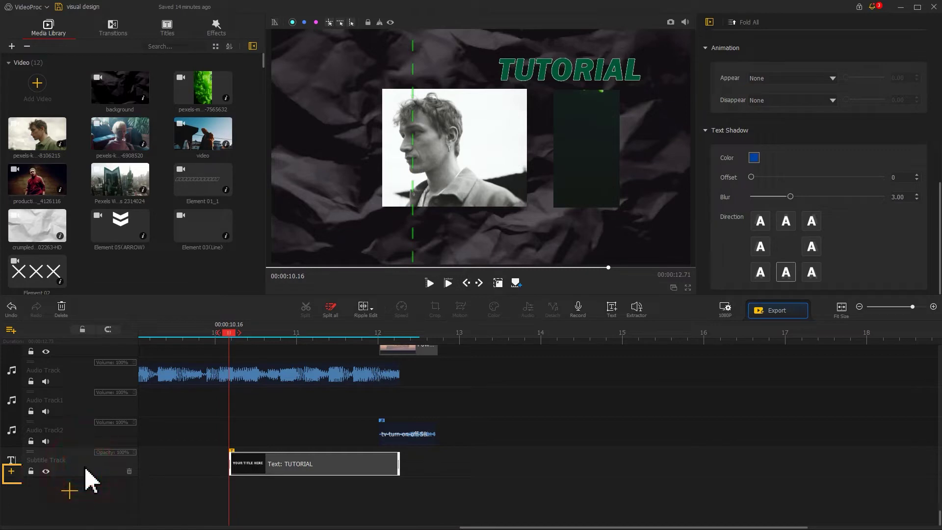
Add Subtitle Track1 and paste a TUTORIAL clip copy there at 00:00:10.30
left_click(12, 474)
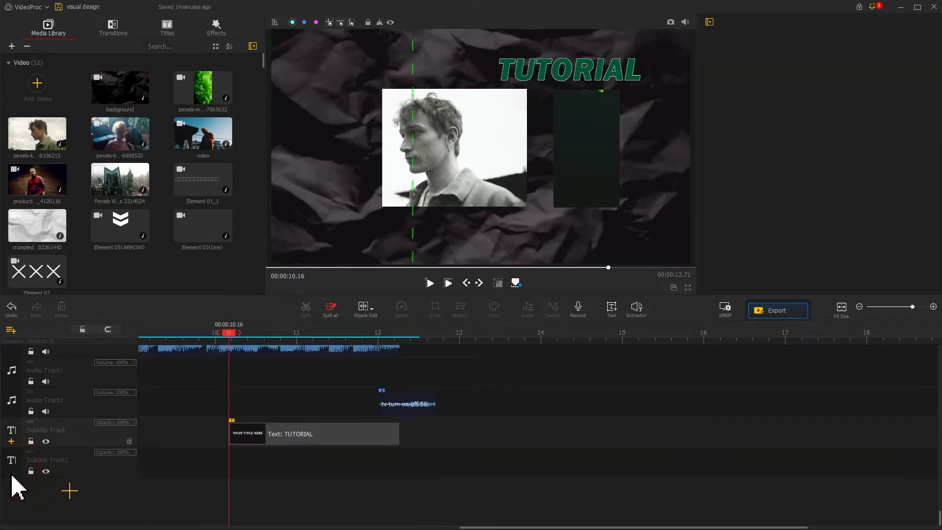
left_click(276, 435)
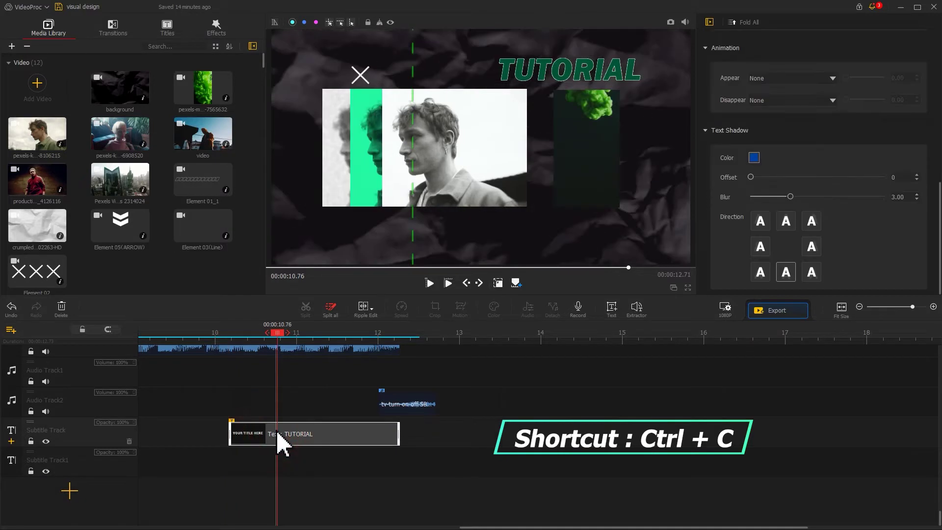
left_click_drag(286, 342, 244, 344)
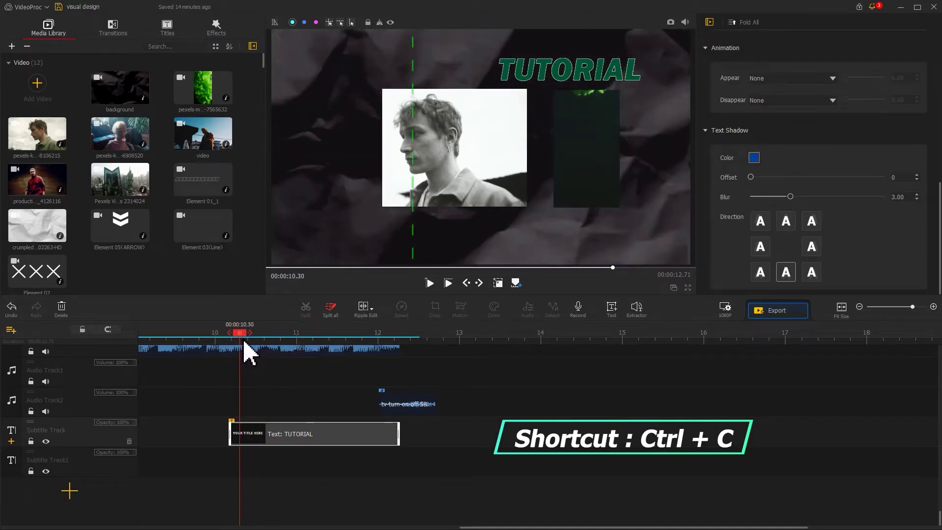
right_click(241, 462)
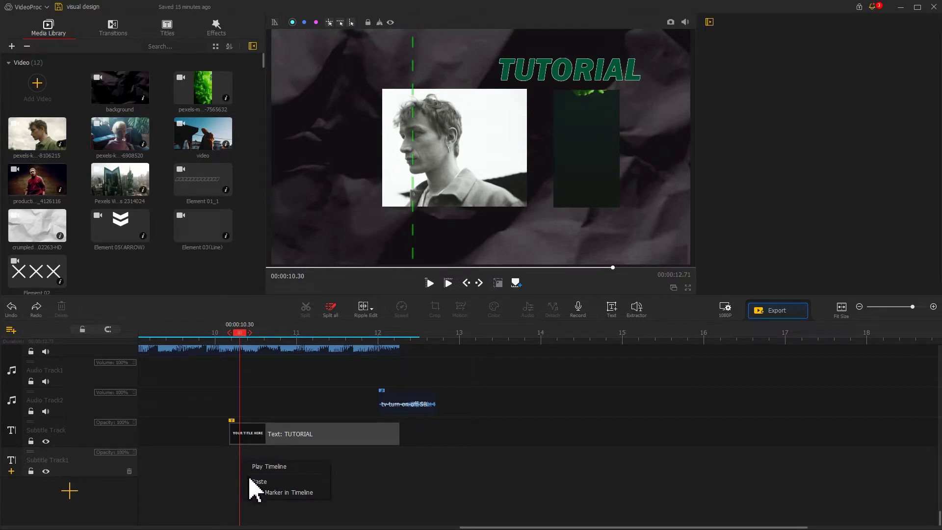
left_click(255, 482)
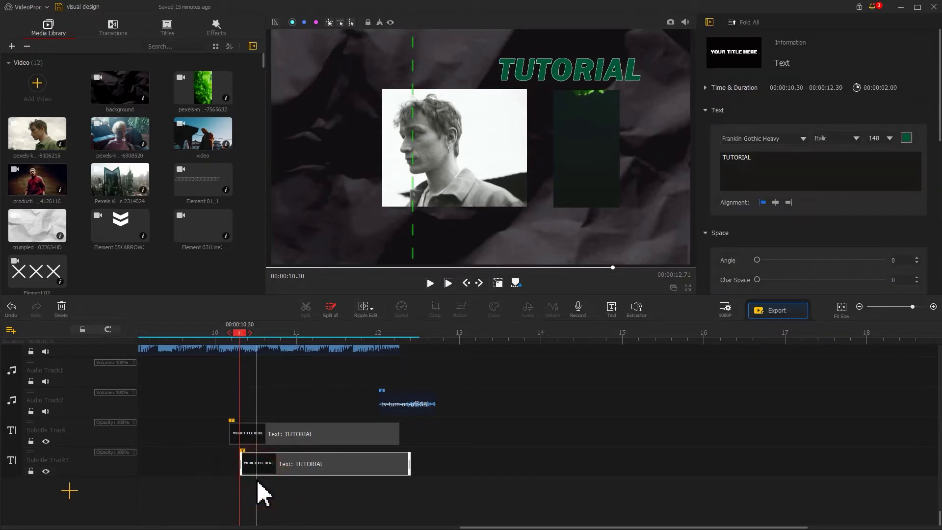
Make the copied TUTORIAL text pure white (#ffffff)
left_click(906, 140)
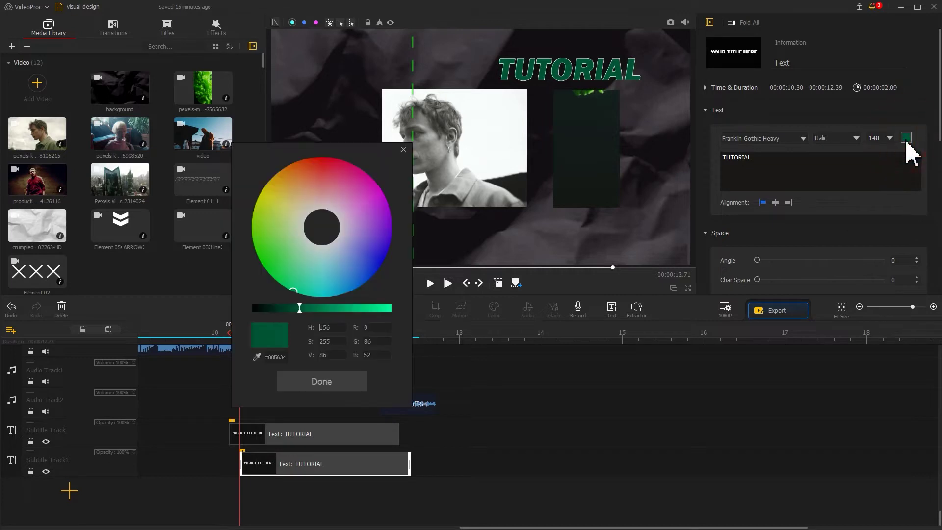
left_click(310, 241)
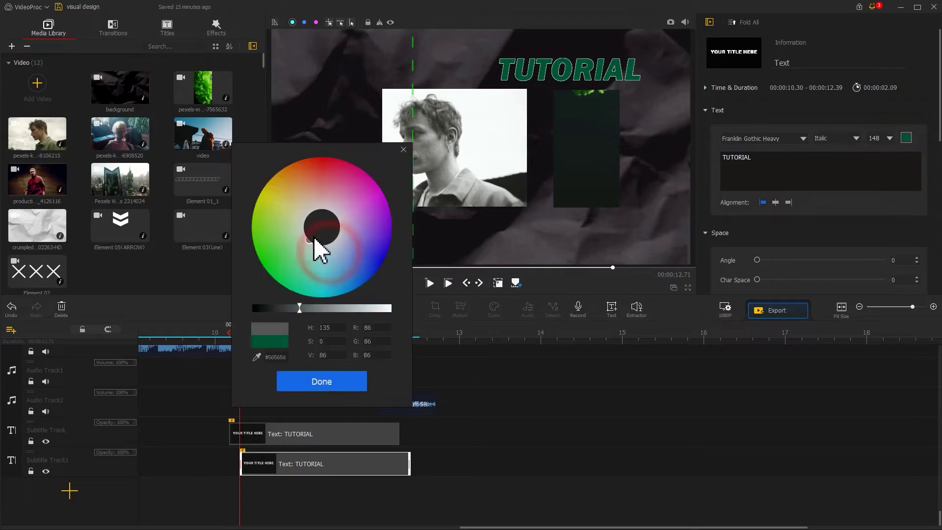
left_click(391, 308)
left_click_drag(394, 312, 400, 313)
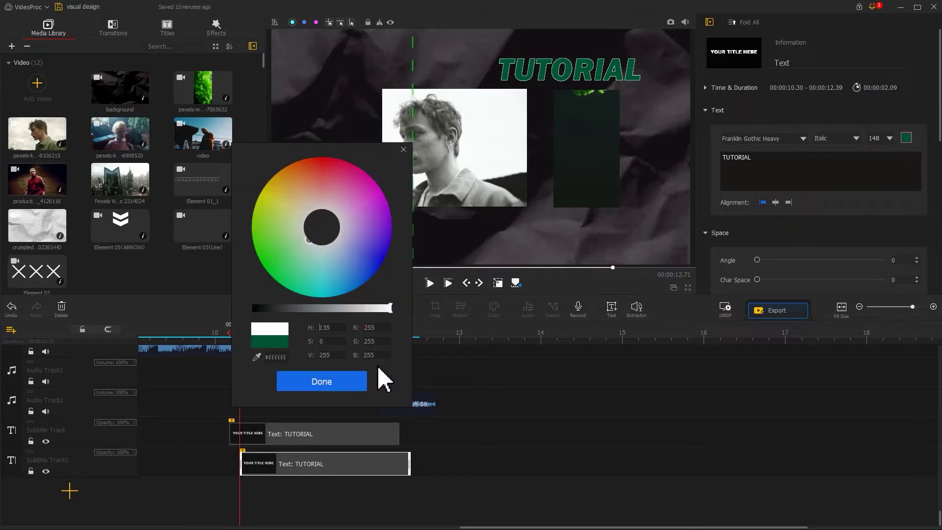
left_click(352, 386)
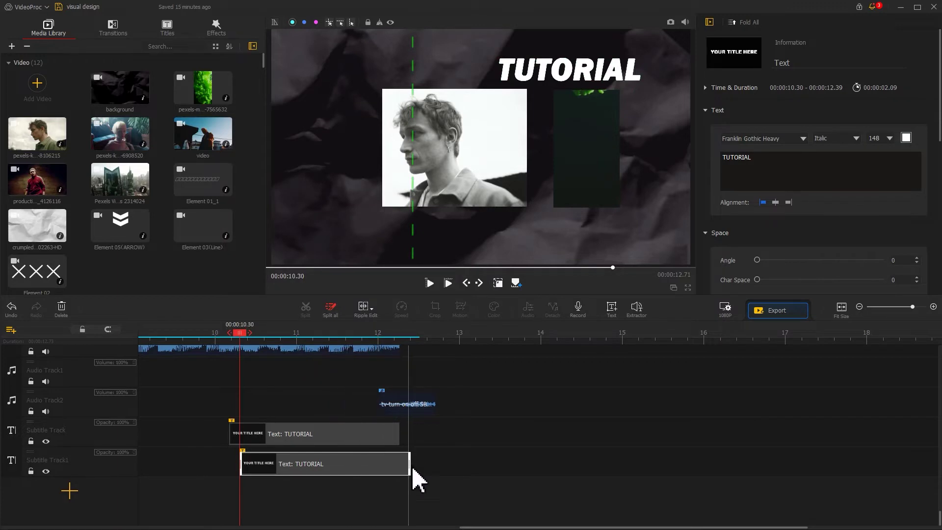
Trim the white clip to end at 10.63 and paste a second copy at 11.13
left_click_drag(409, 464, 266, 464)
left_click(261, 467)
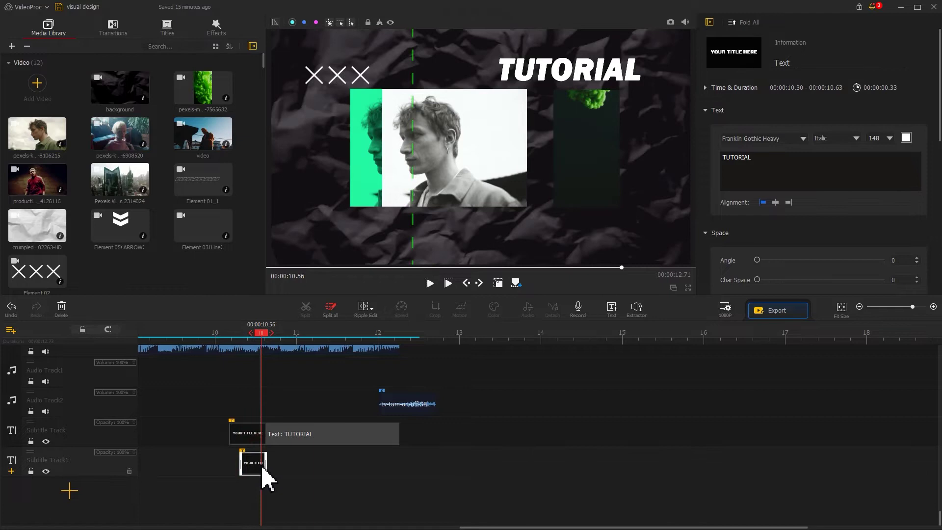
left_click(319, 349)
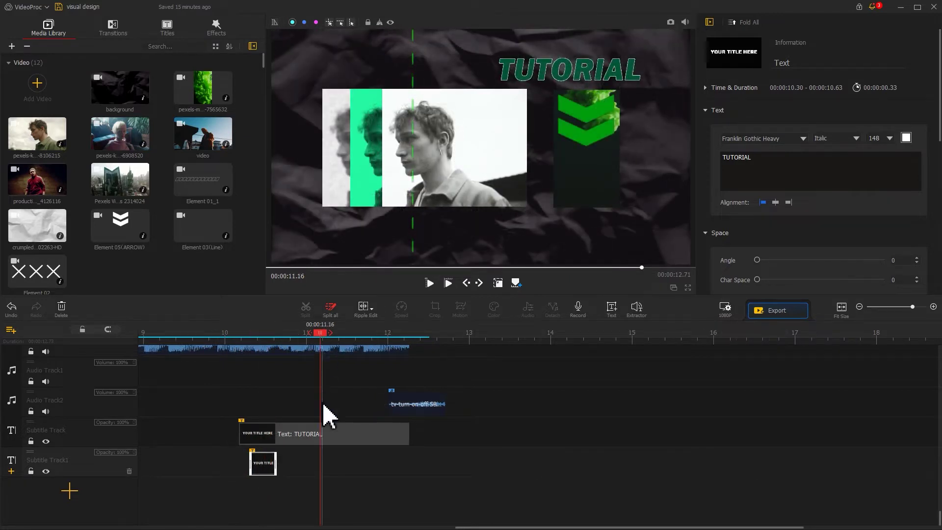
right_click(320, 463)
left_click(328, 468)
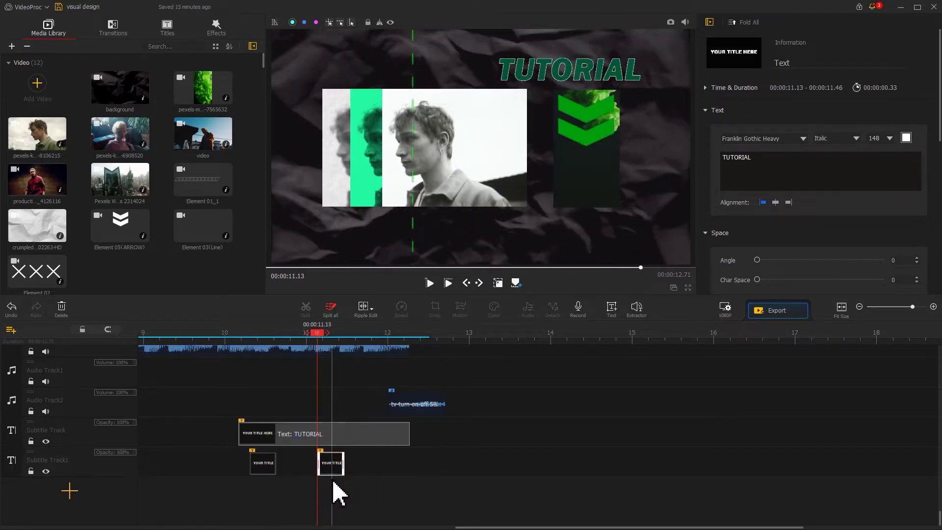
Play back the two white flashes over the green TUTORIAL title
left_click(237, 332)
key("space")
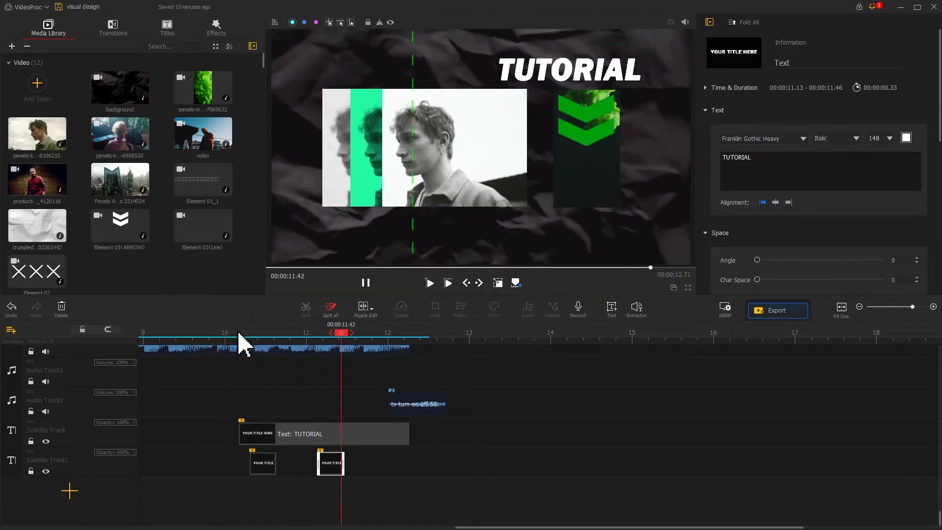
key("space")
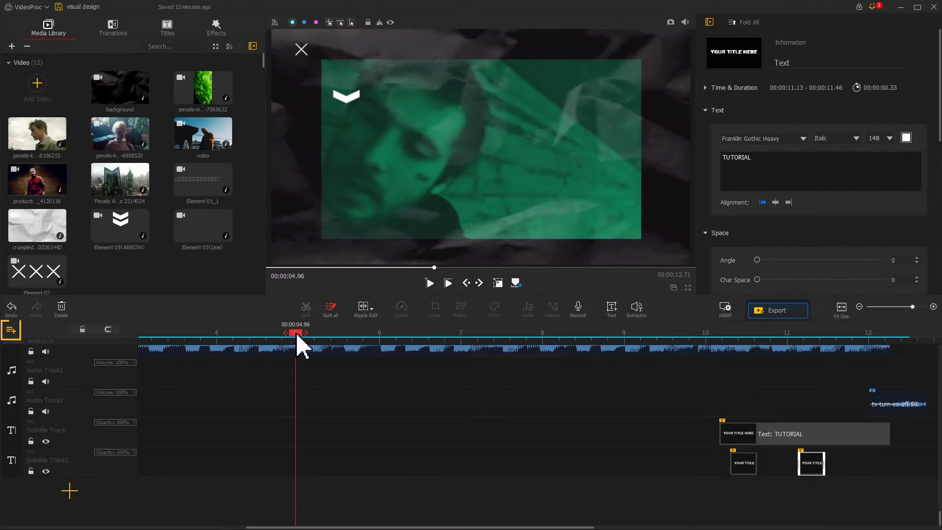
Add four empty subtitle tracks (Track2–Track5) and select the original TUTORIAL clip
left_click(11, 329)
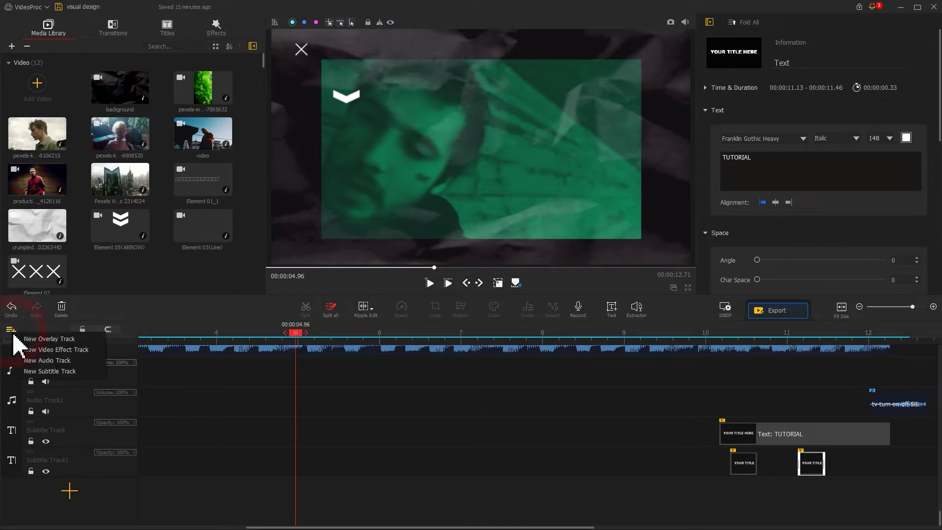
left_click(39, 371)
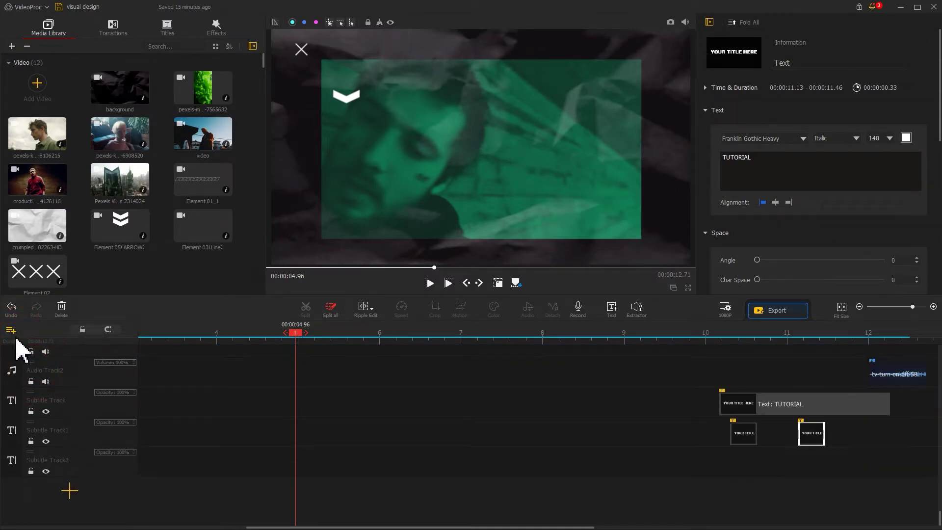
left_click(12, 331)
left_click(39, 372)
left_click(11, 329)
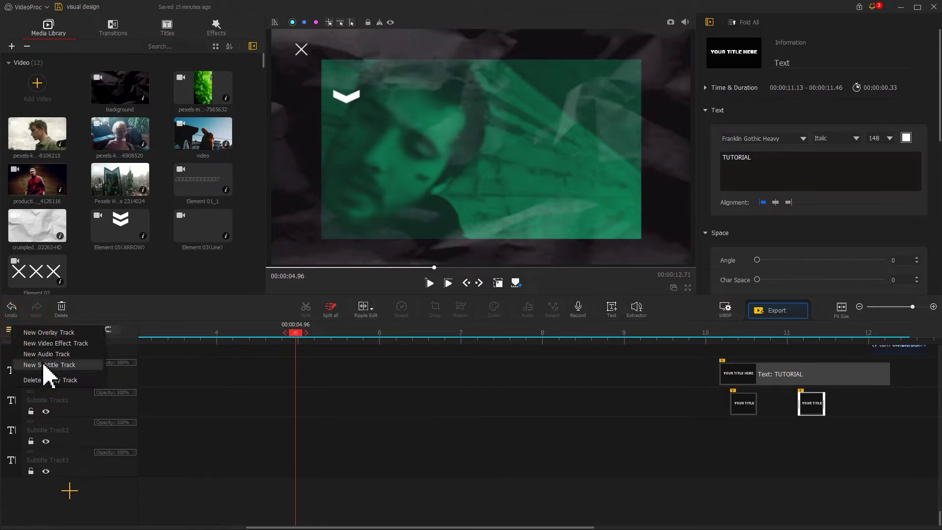
left_click(39, 372)
left_click(11, 330)
left_click(49, 374)
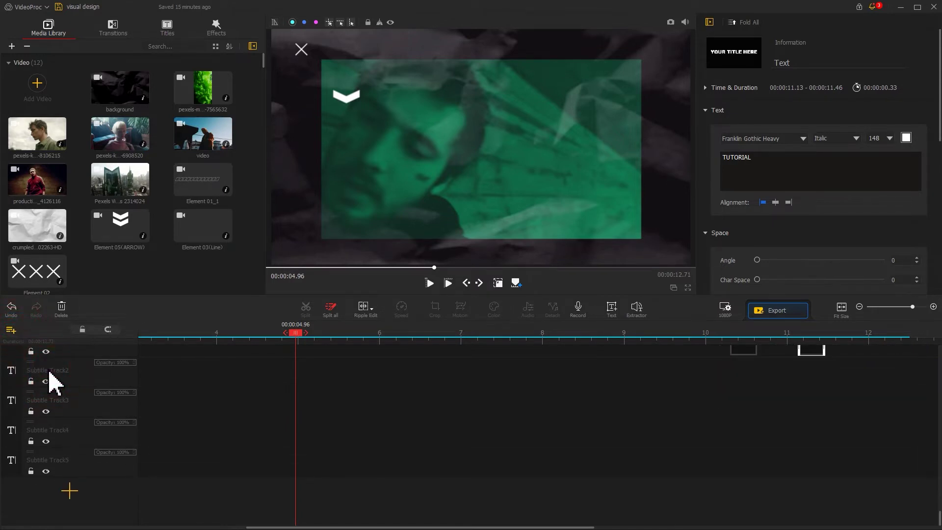
scroll(54, 383, "up", 2)
left_click(777, 376)
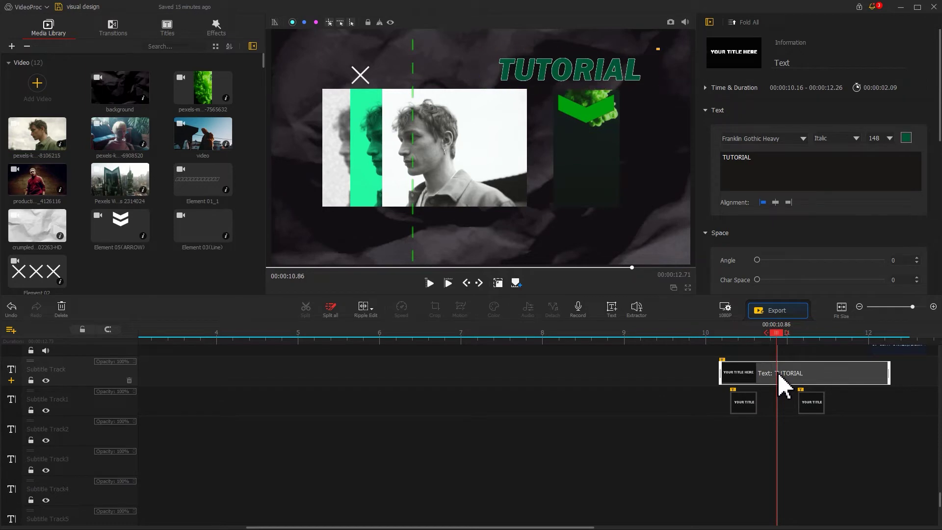
Paste TUTORIAL copies starting at 4.96 on Subtitle Track and Subtitle Tracks 1–3
left_click(296, 334)
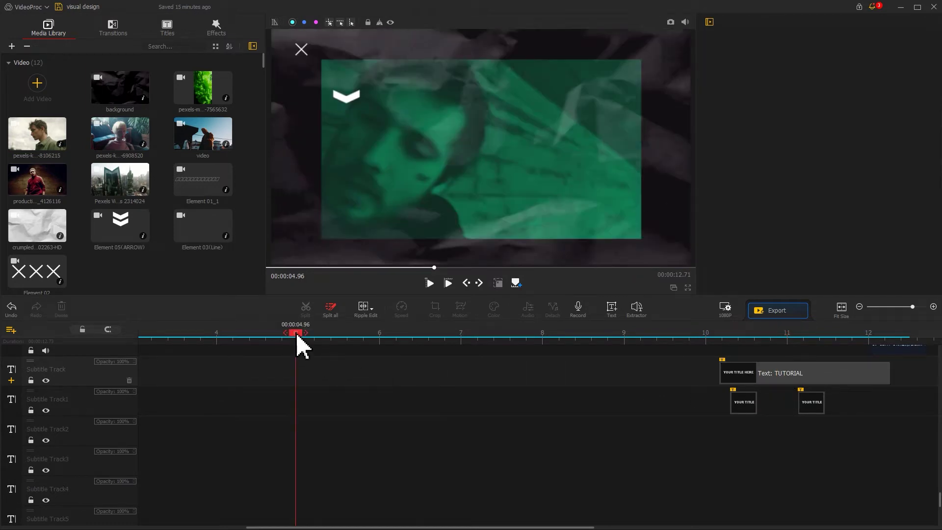
key("ctrl+v")
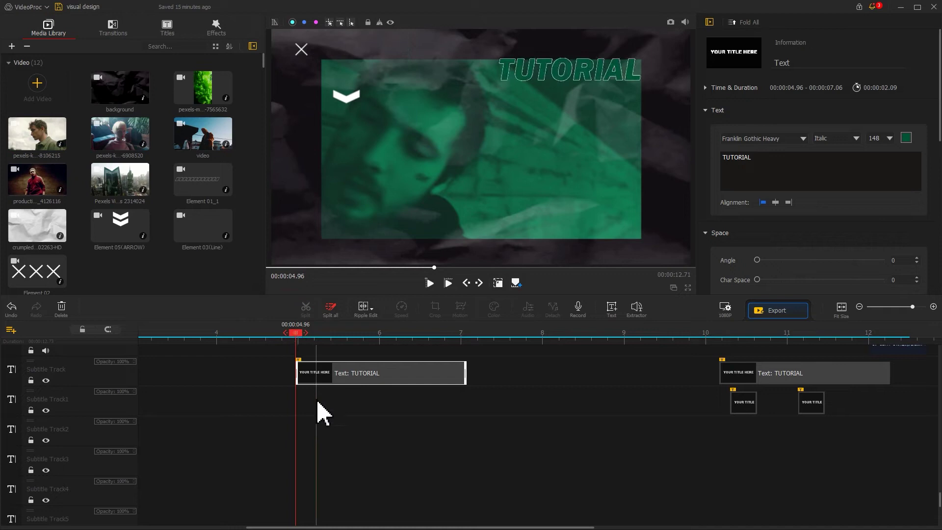
right_click(321, 413)
left_click(338, 425)
left_click_drag(326, 410, 311, 400)
right_click(328, 444)
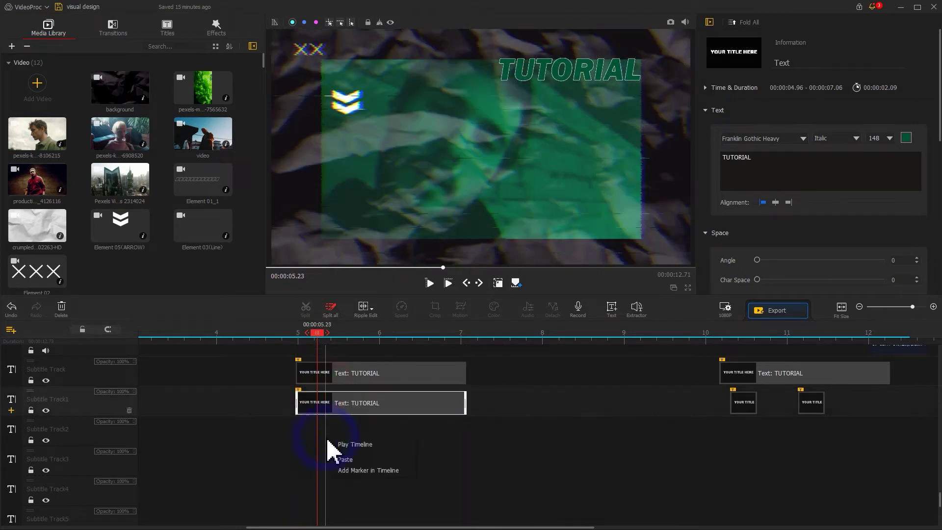
left_click(345, 459)
left_click_drag(338, 437, 319, 466)
right_click(325, 470)
left_click(343, 485)
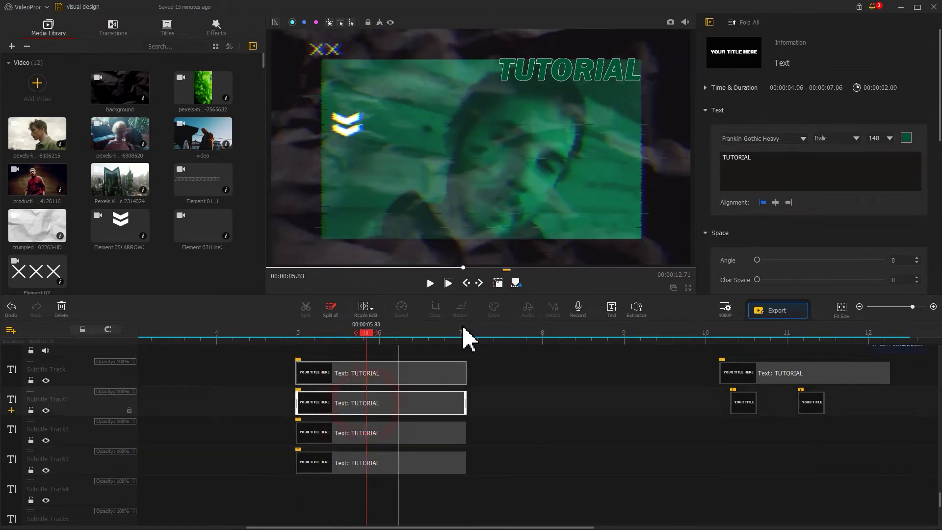
Move three copies down in the preview to form four stacked TUTORIAL rows
mouse_move(515, 243)
left_click_drag(582, 88, 581, 125)
left_click(411, 431)
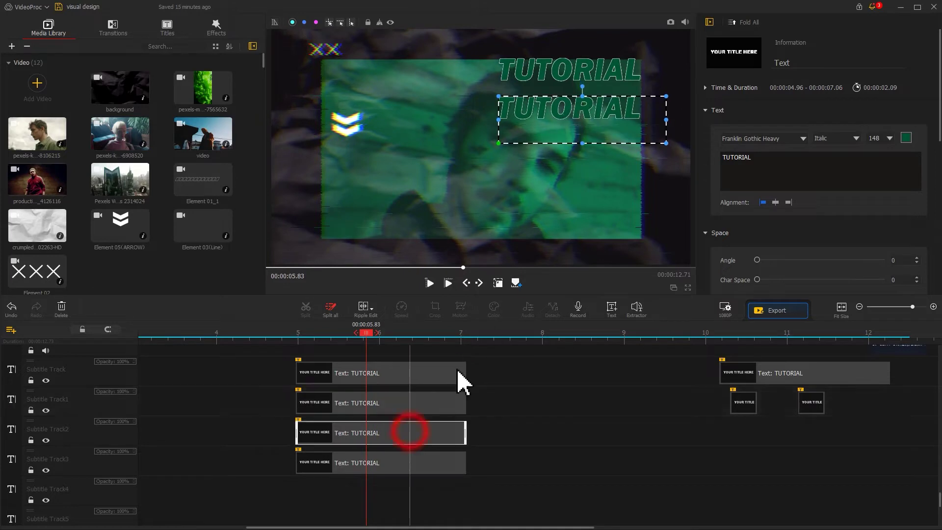
left_click_drag(568, 90, 567, 166)
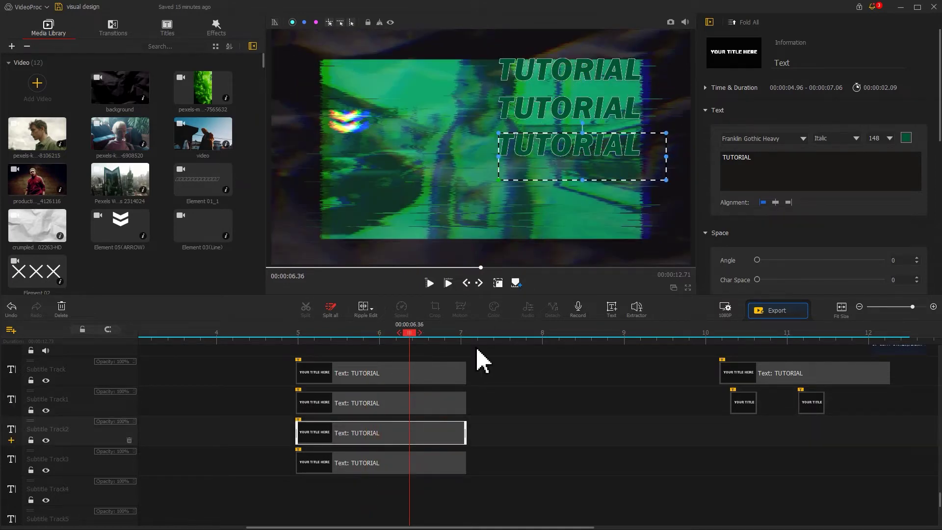
left_click(410, 464)
left_click_drag(557, 75, 554, 187)
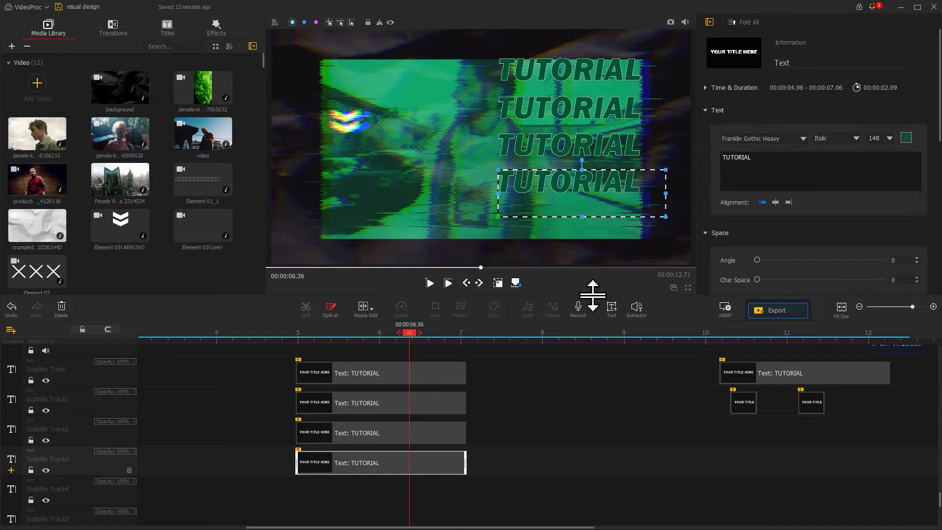
Paste four copies of the short white TUTORIAL clip in a row on Subtitle Track4, from about 5.10 to 6.43
left_click(738, 403)
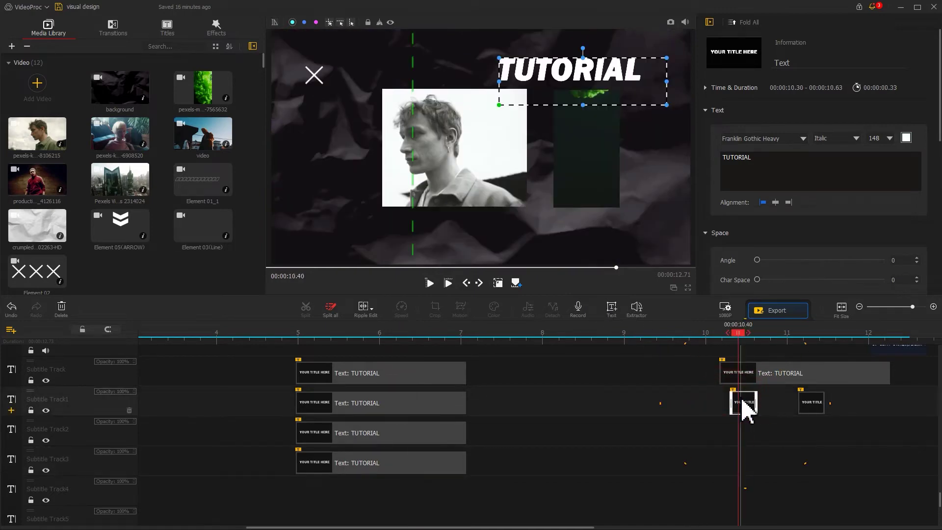
left_click(309, 334)
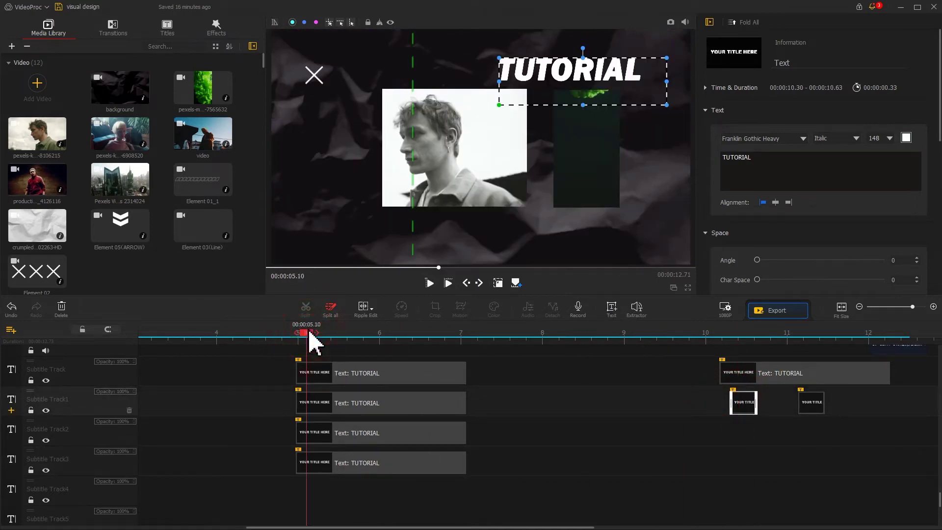
right_click(308, 483)
left_click(324, 501)
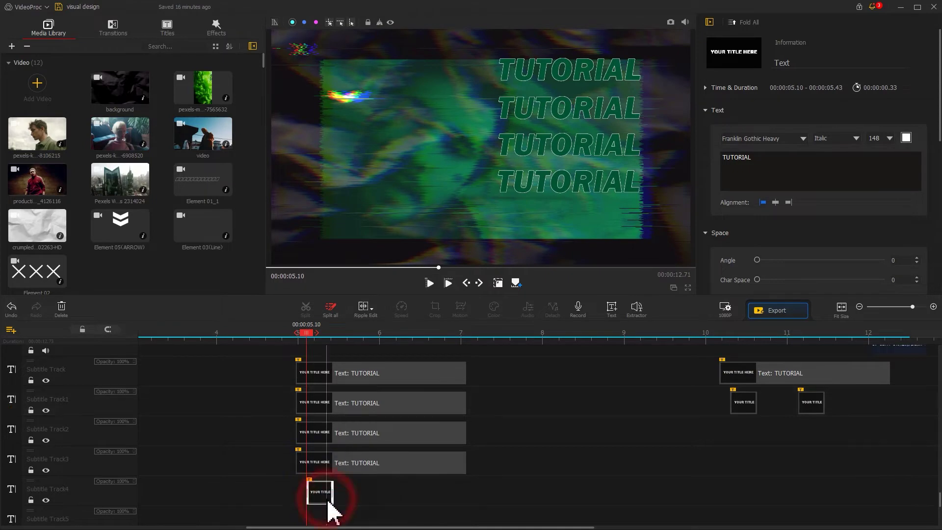
left_click(333, 337)
right_click(346, 511)
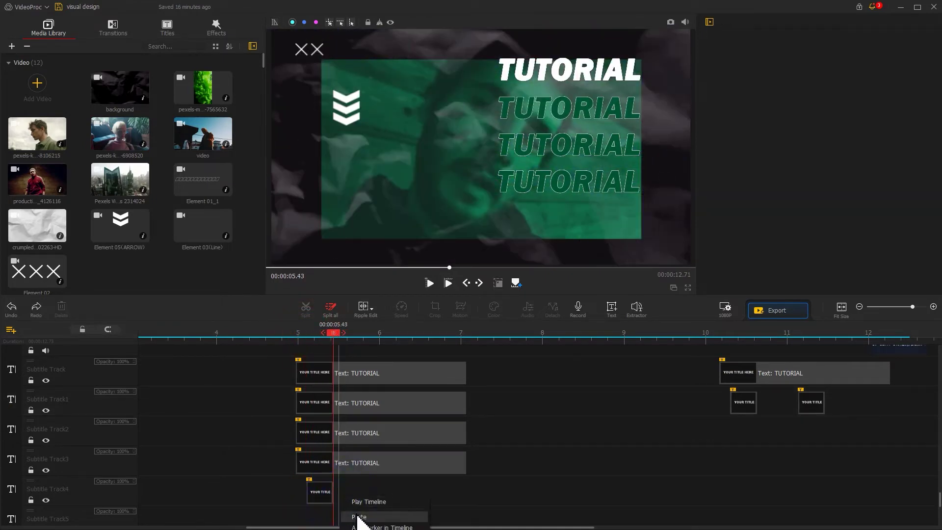
left_click(361, 513)
left_click(372, 338)
left_click(388, 503)
left_click(416, 338)
right_click(431, 488)
left_click(444, 506)
left_click_drag(351, 493, 389, 490)
left_click(383, 493)
Move the white TUTORIAL of copies two, three and four down to rows two, three and four
left_click(344, 493)
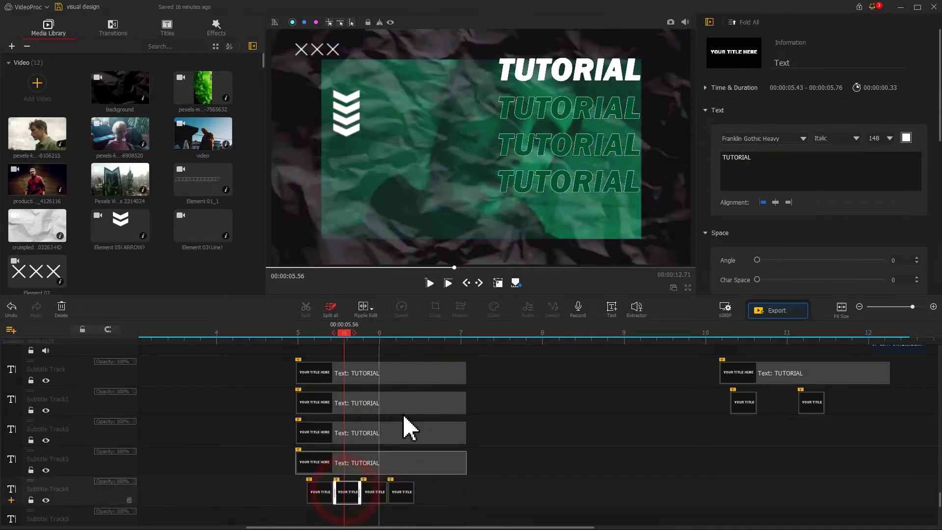
left_click(498, 283)
left_click_drag(581, 84, 578, 125)
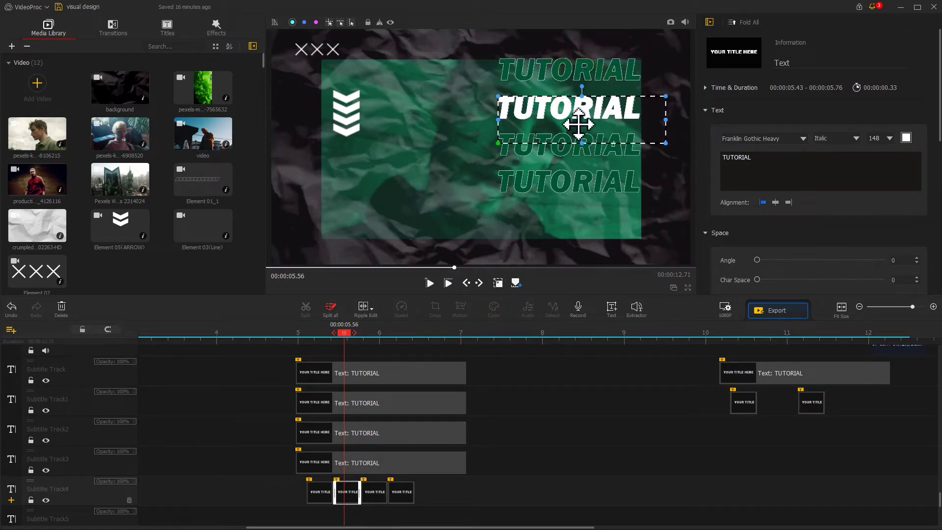
left_click(378, 493)
left_click(498, 283)
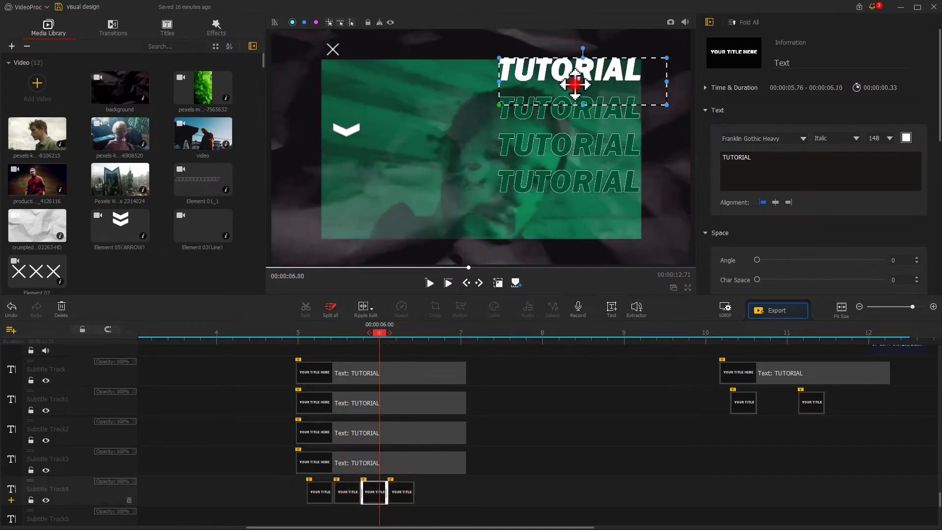
left_click_drag(574, 84, 572, 157)
left_click(404, 492)
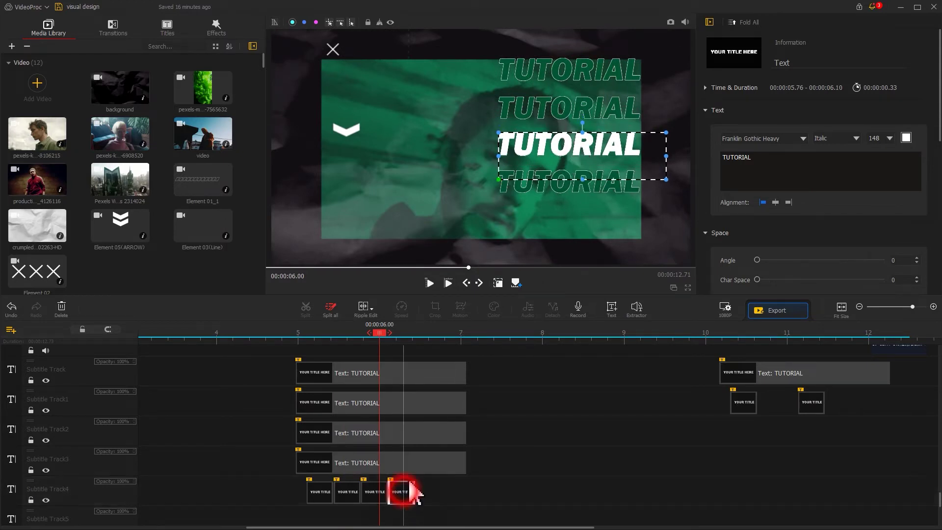
left_click_drag(579, 91, 579, 206)
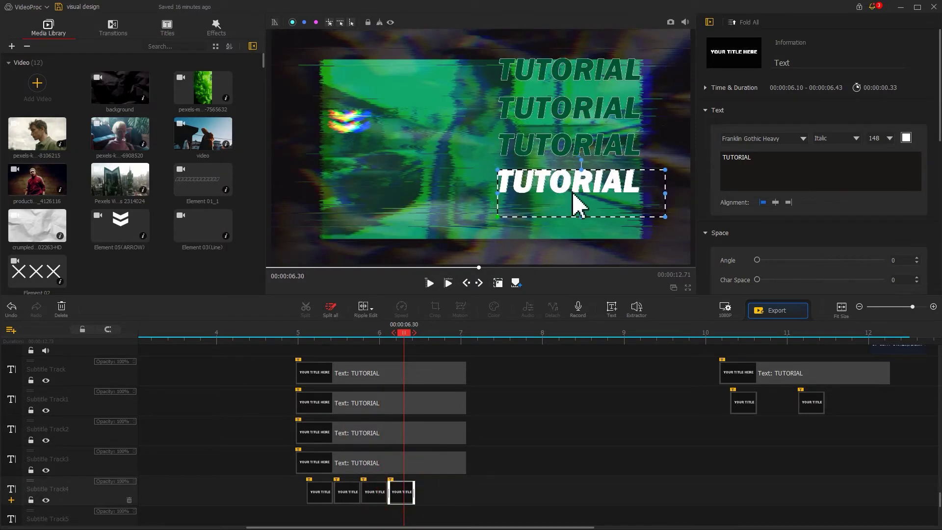
Play the sequence to check the white highlight stepping down the rows
left_click(298, 333)
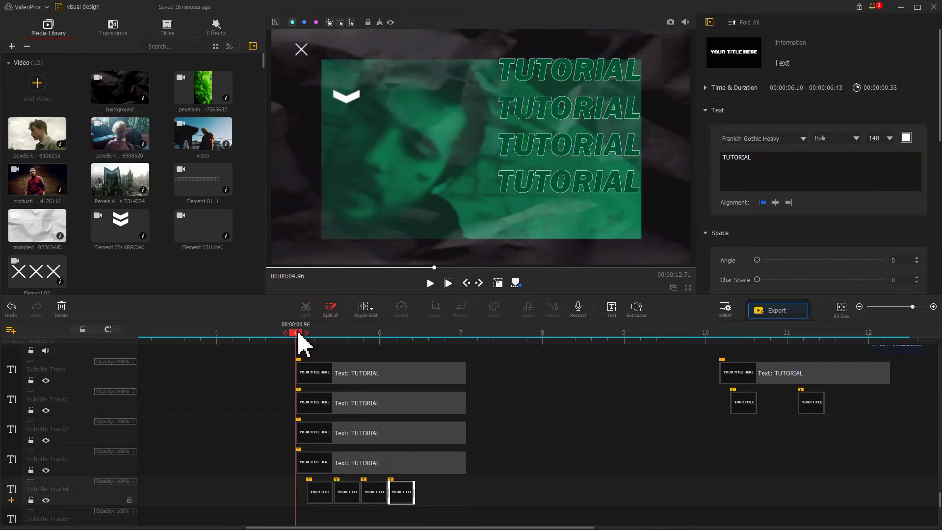
key("space")
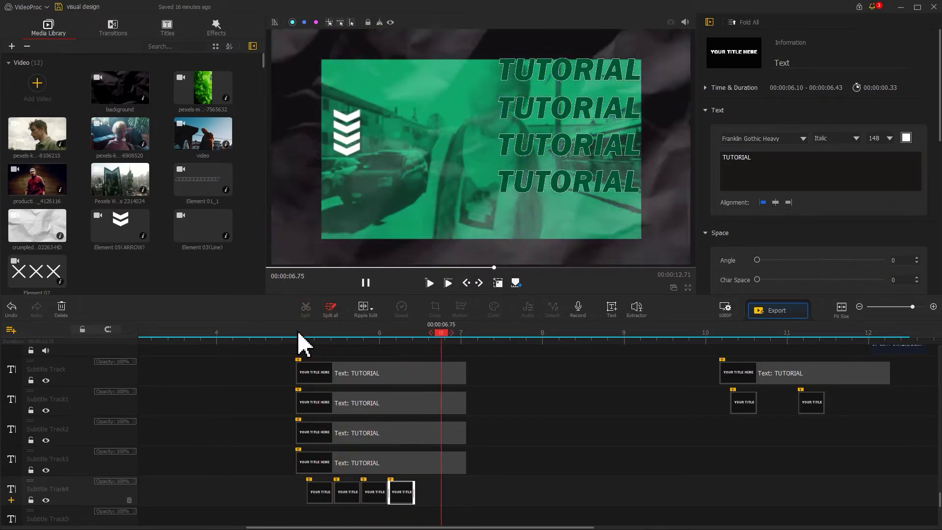
key("space")
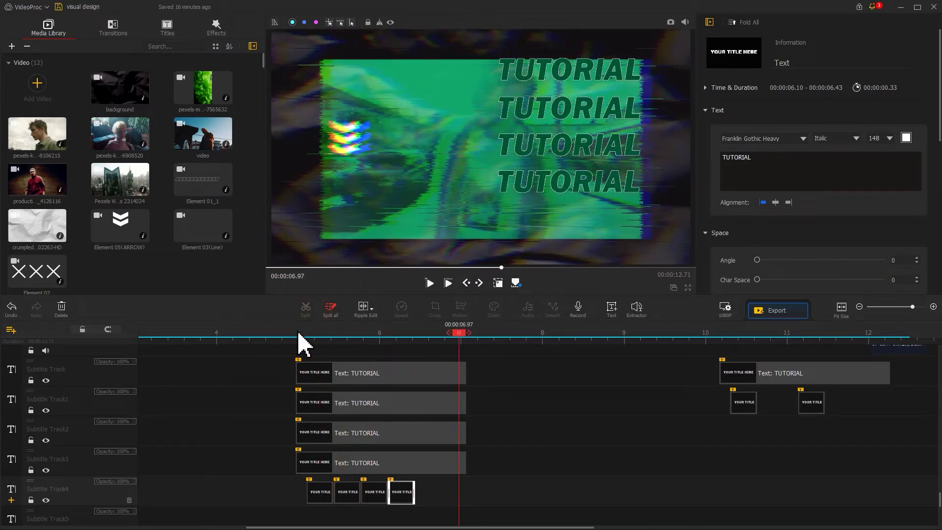
Move the TUTORIAL title copies from Track4 up to Subtitle Track, Track1 and Track3, then play them back
left_click(320, 492)
left_click_drag(321, 474, 322, 385)
left_click_drag(347, 492, 344, 432)
left_click_drag(398, 493, 358, 463)
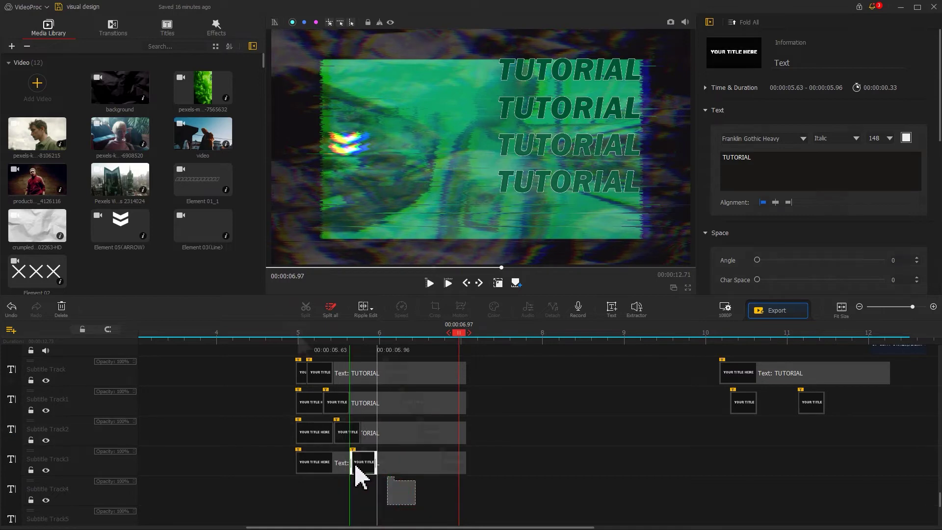
left_click(297, 335)
key("space")
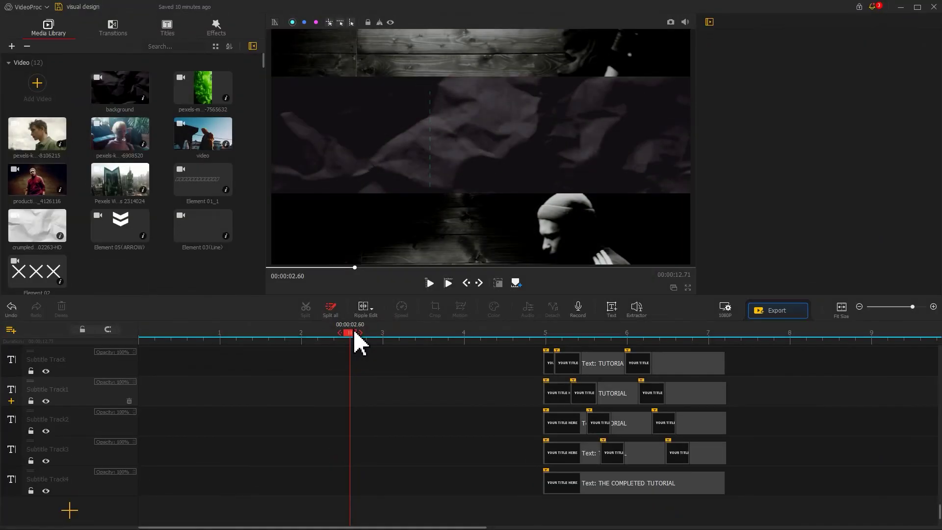
Add a short text clip at 2.60 s and paste 'Text Here Can Be Moved' over the placeholder
left_click(611, 309)
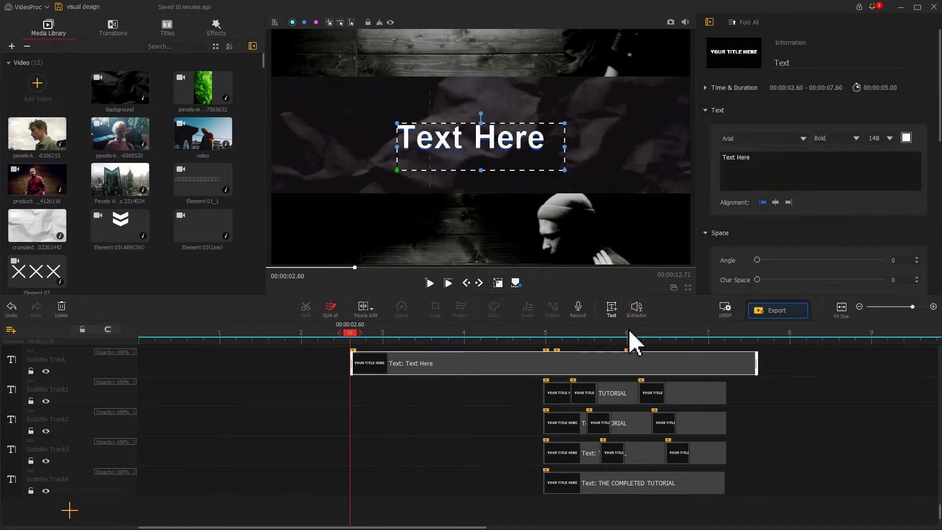
left_click_drag(756, 363, 393, 367)
left_click_drag(778, 160, 716, 156)
type("Text Here Can Be Moved")
Set the title's font to Algerian at size 72
left_click(754, 138)
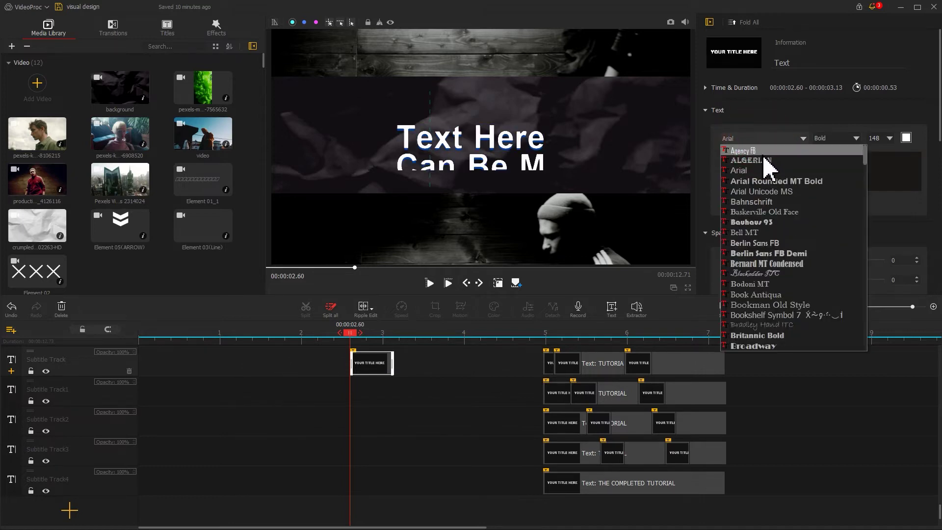
left_click(766, 163)
double_click(876, 138)
type("72")
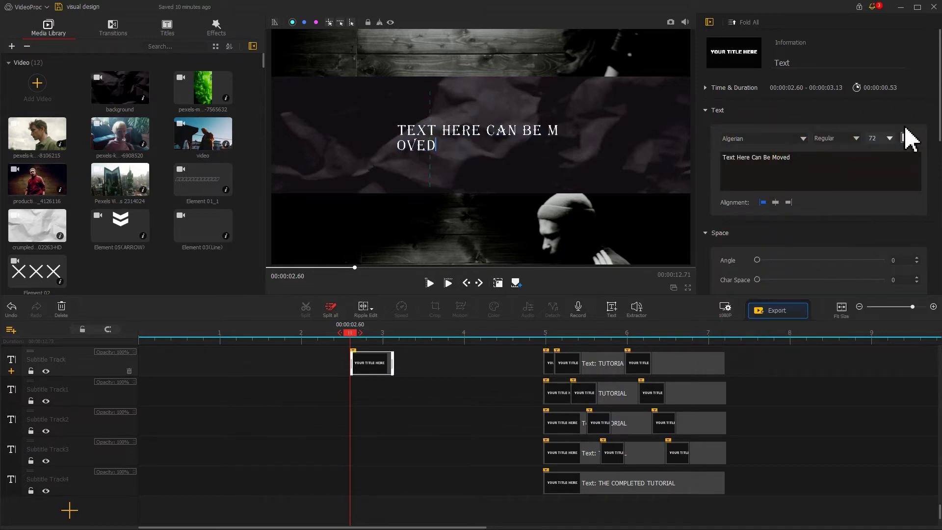
left_click_drag(938, 114, 938, 248)
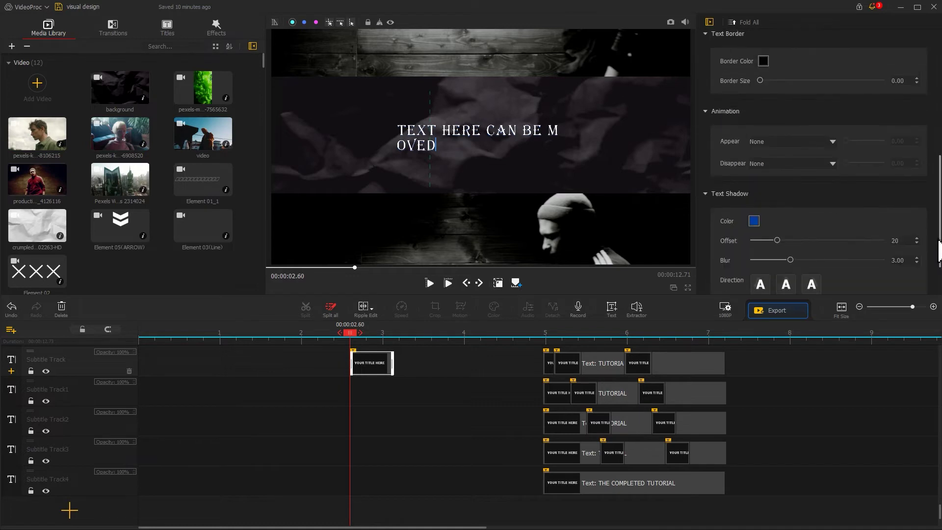
Widen the text box so the sentence fits on one line at the frame's top right
left_click(495, 290)
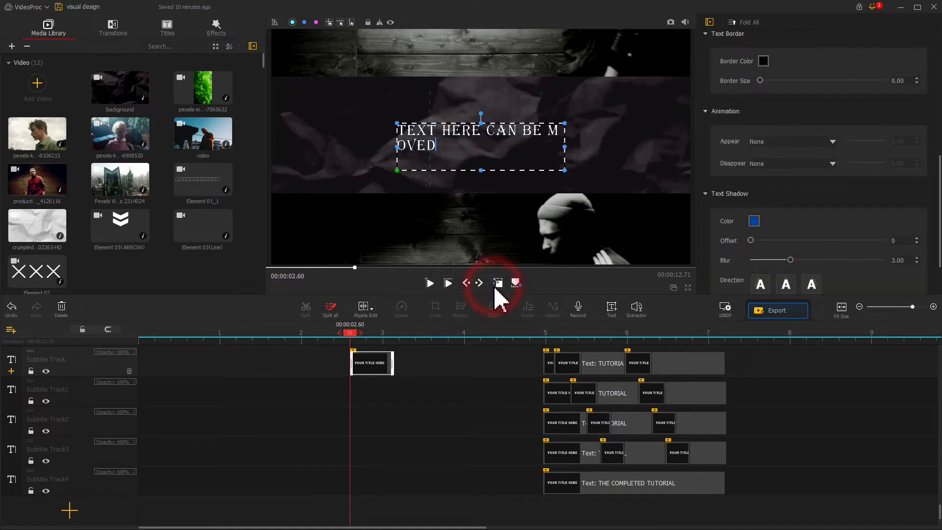
left_click_drag(565, 146, 624, 73)
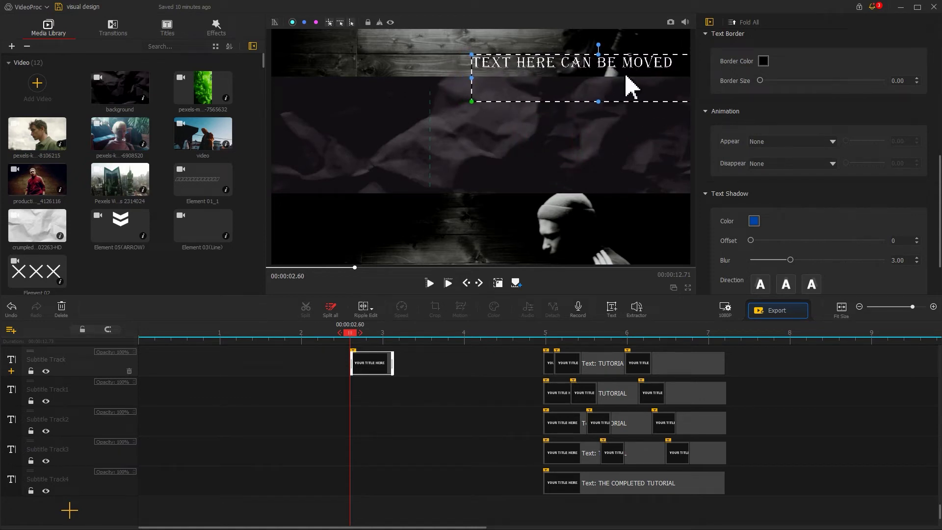
left_click(500, 285)
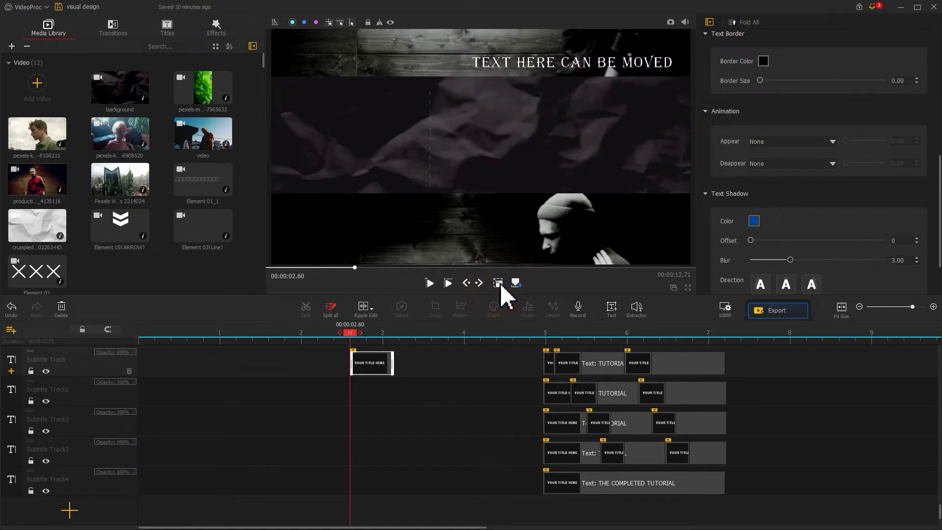
Paste staggered copies of the title clip onto Subtitle Track1, Track2 and Track3, starting around 3.13 s
left_click(376, 367)
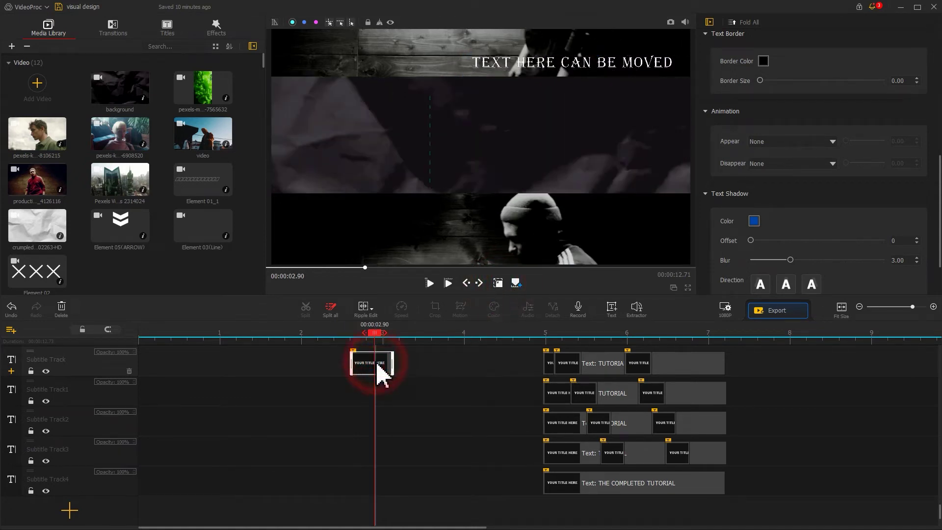
left_click(395, 329)
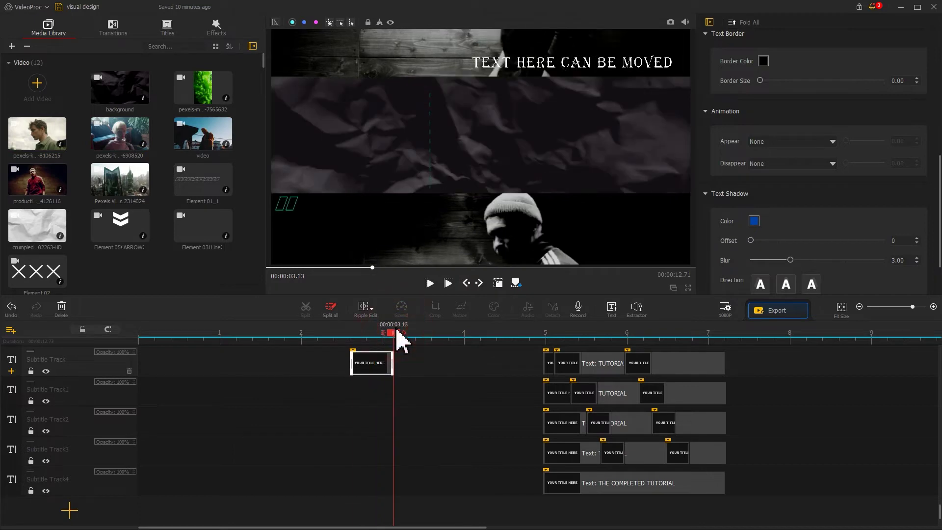
right_click(395, 391)
left_click(418, 414)
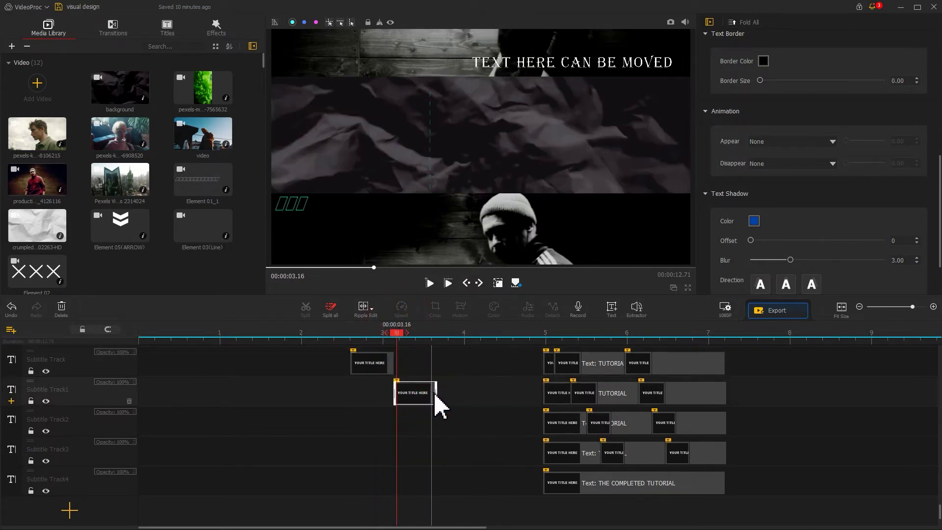
right_click(431, 425)
left_click(446, 442)
left_click_drag(446, 442, 491, 423)
right_click(497, 461)
left_click(506, 484)
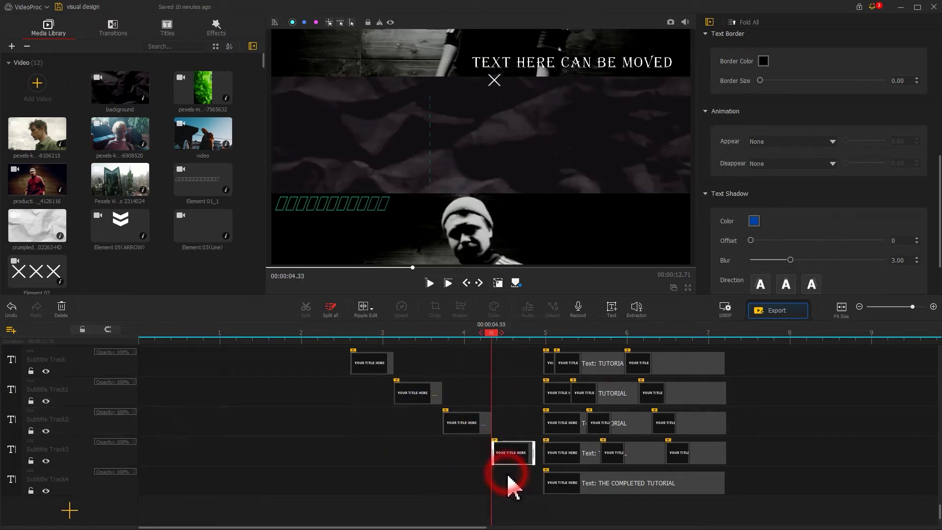
left_click_drag(536, 449, 542, 463)
Shift each later copy's TEXT HERE CAN BE MOVED box progressively further left in the frame
left_click(432, 395)
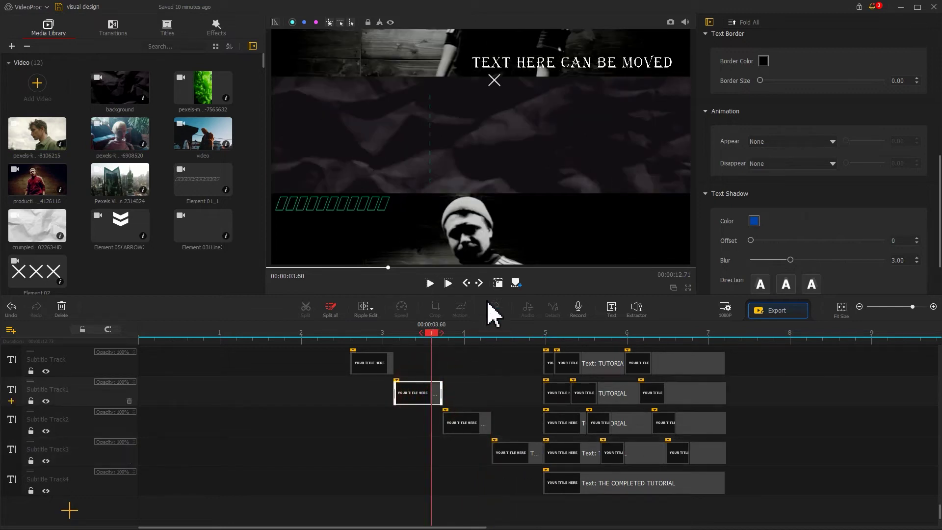
left_click_drag(594, 60, 459, 61)
left_click(470, 425)
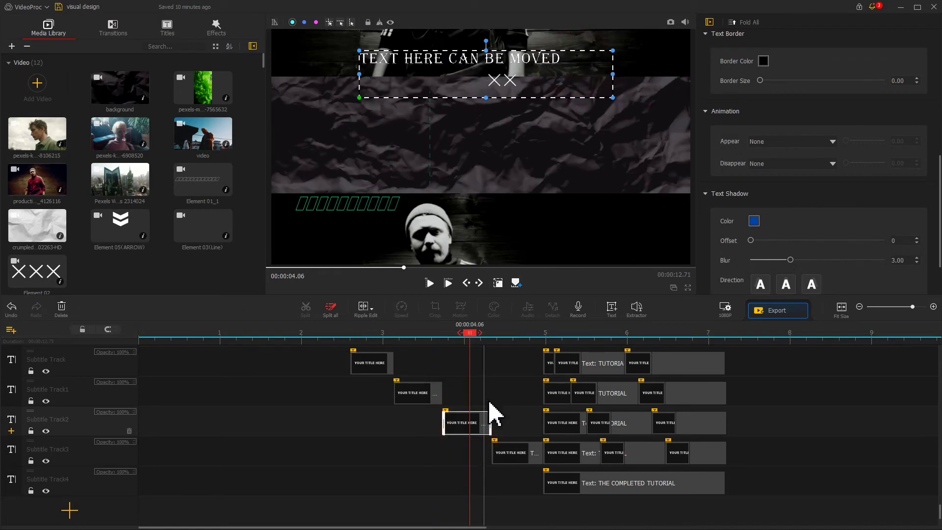
left_click(519, 452)
left_click_drag(540, 69, 363, 58)
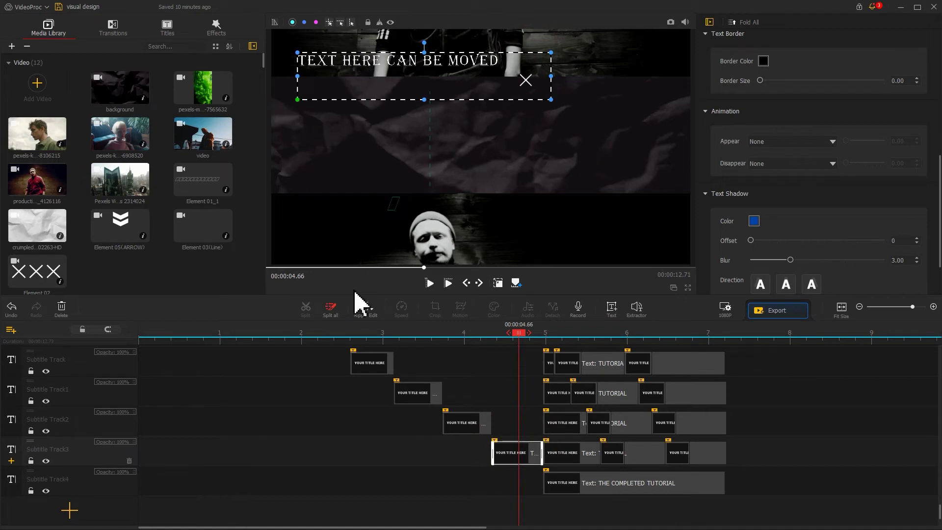
Play back the staggered titles from about 2.6 s
left_click(348, 333)
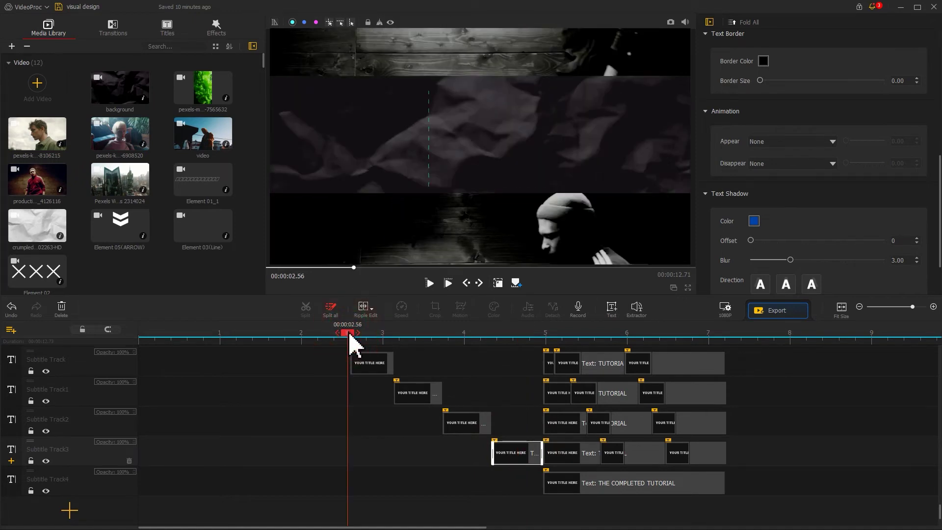
key("space")
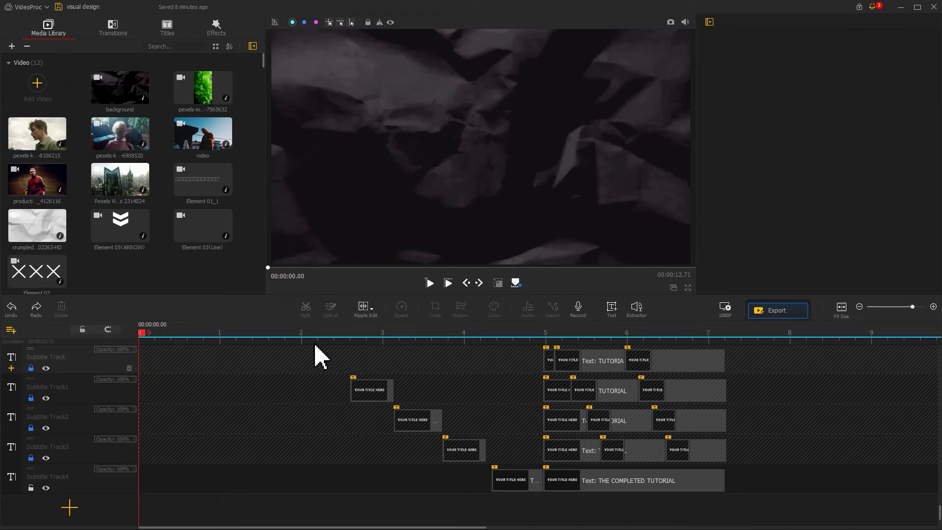
Add a 2.46 s text clip at the timeline start reading TEXT / EFFECTS on two lines
left_click(611, 309)
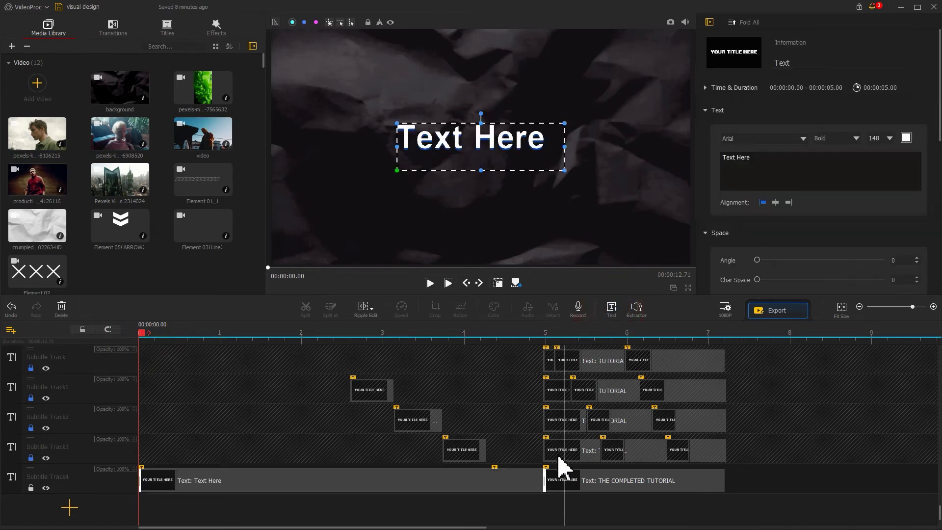
left_click_drag(545, 480, 338, 480)
left_click_drag(812, 160, 721, 164)
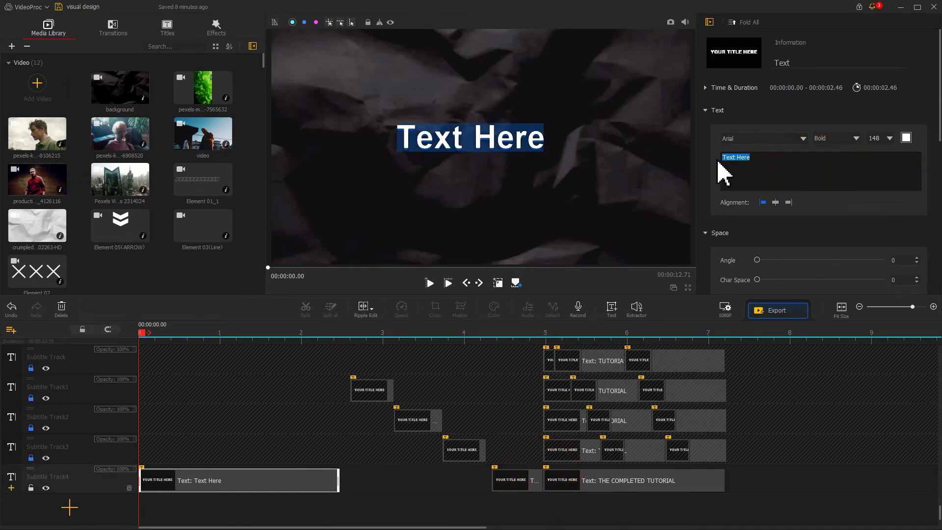
type("TEXT")
key("Return")
type("EFFECTS")
Set the title font to Stencil Regular 180, then check the DIVERSITY and VISUAL DESIGN moments
left_click(733, 140)
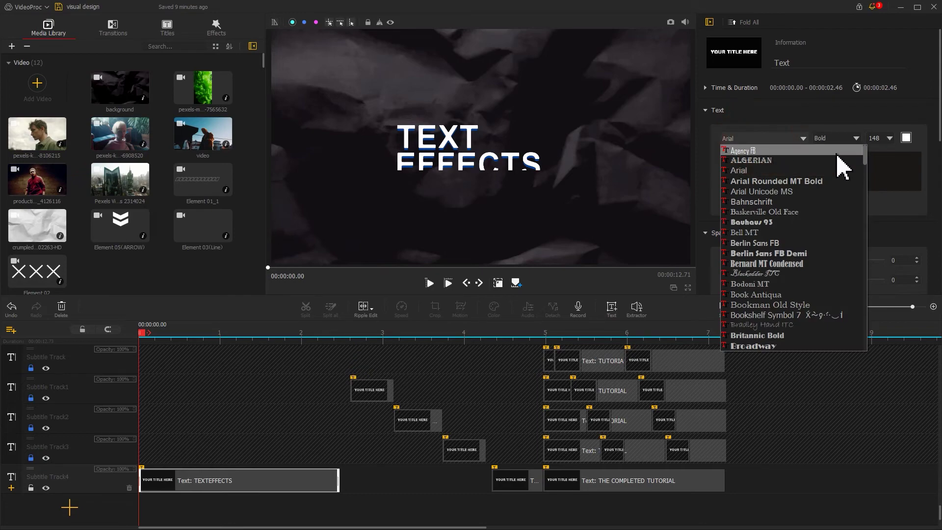
left_click_drag(866, 152, 869, 317)
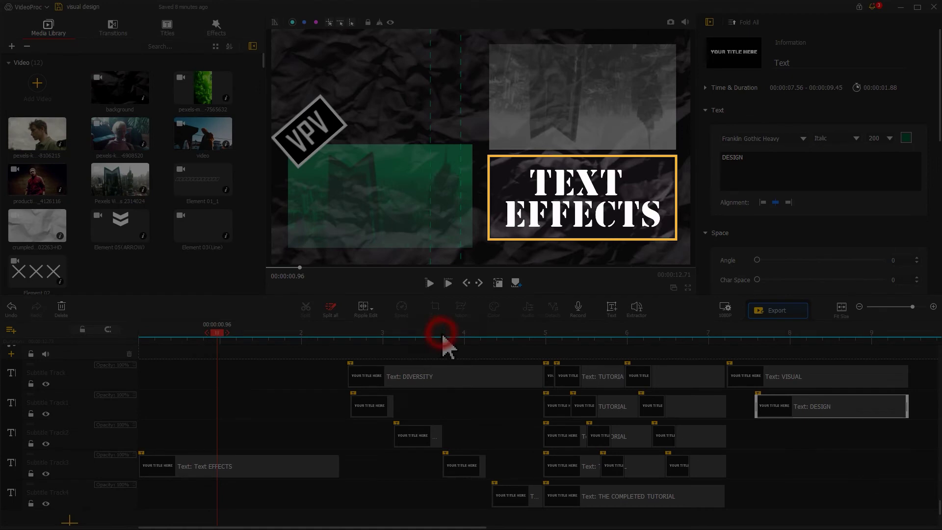
left_click(443, 334)
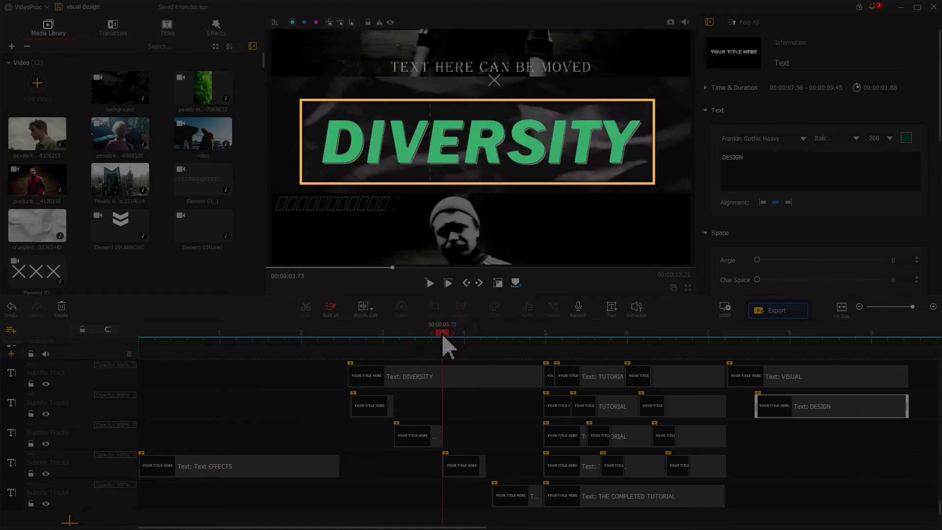
left_click(809, 333)
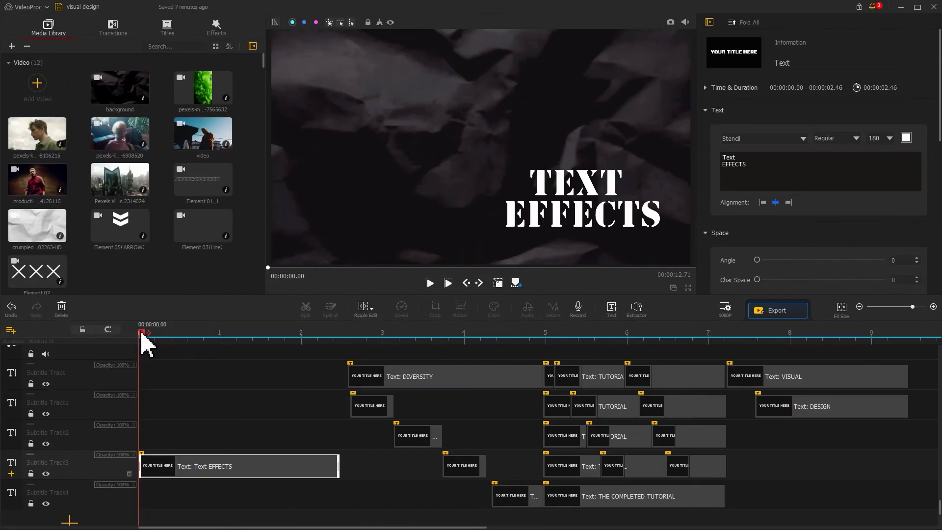
Give the TEXT EFFECTS clip a Wipe Left appear animation shortened to about 1.07 s
left_click(234, 480)
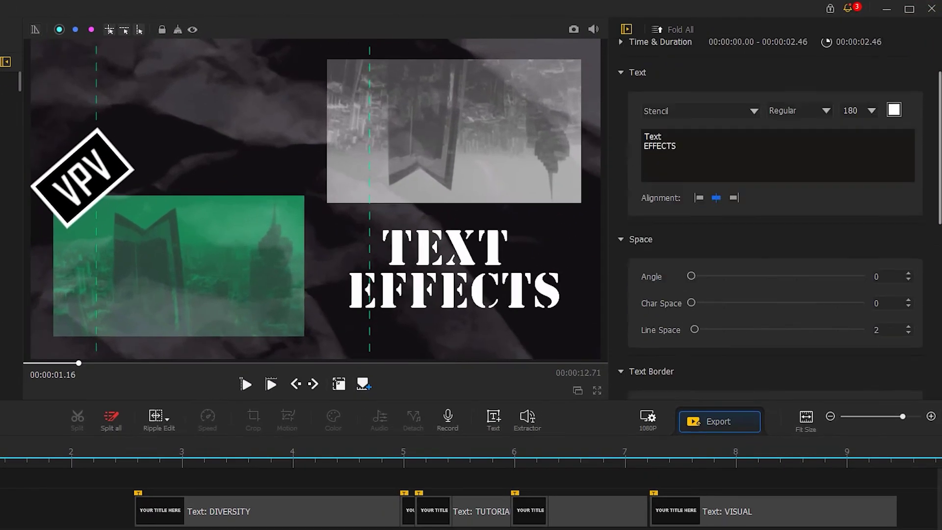
scroll(795, 133, "down", 5)
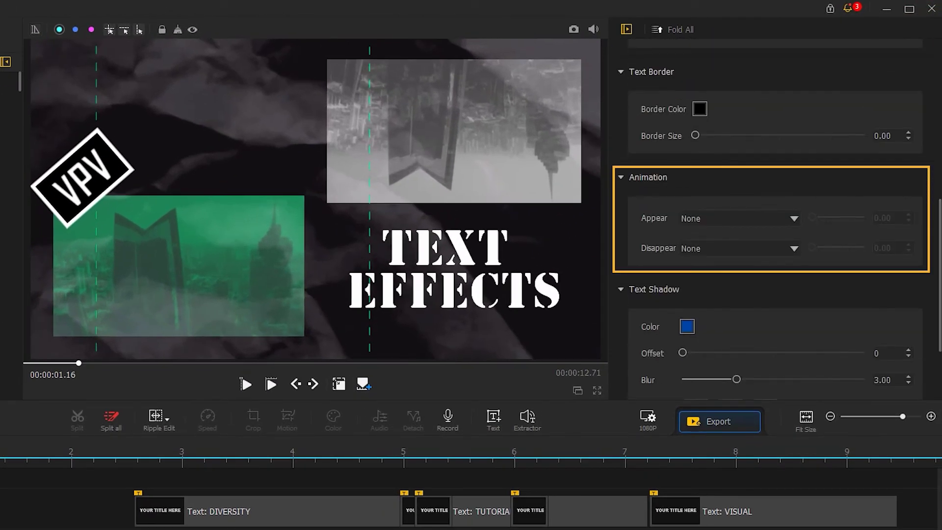
left_click(766, 218)
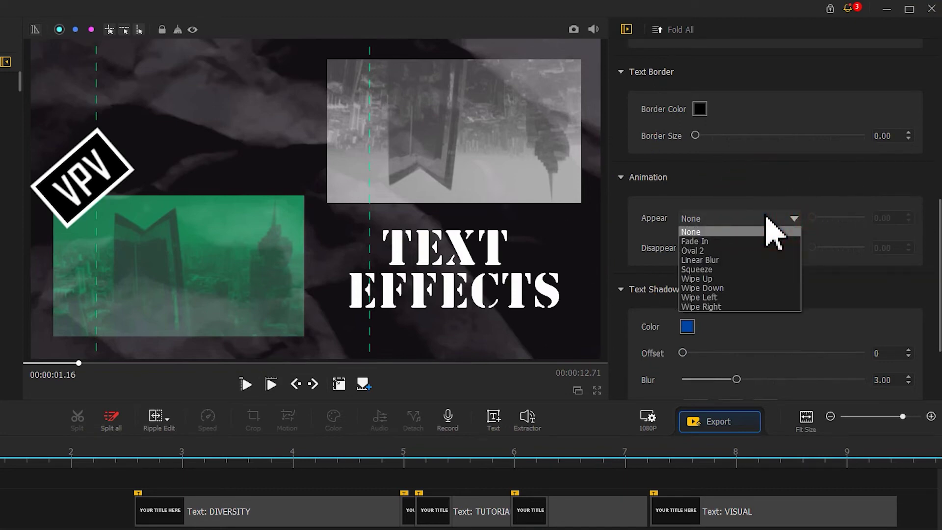
left_click(758, 297)
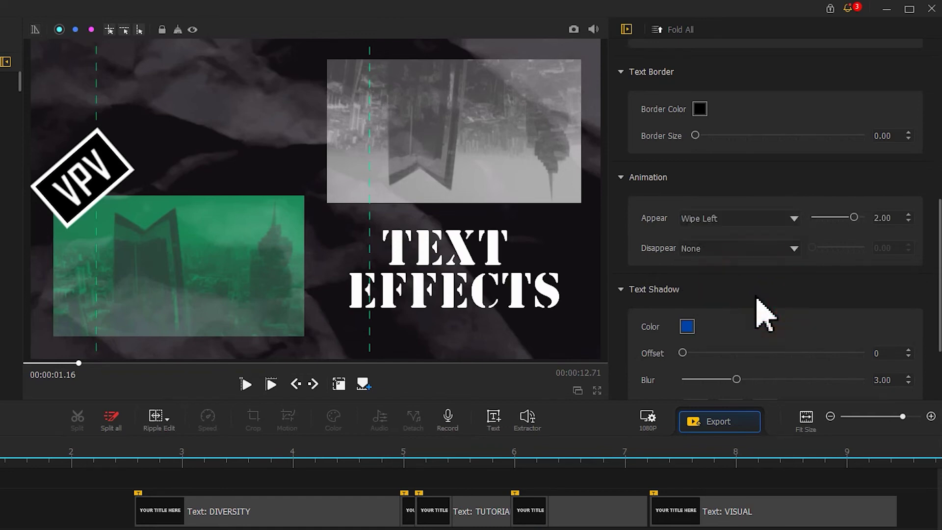
left_click_drag(853, 218, 830, 220)
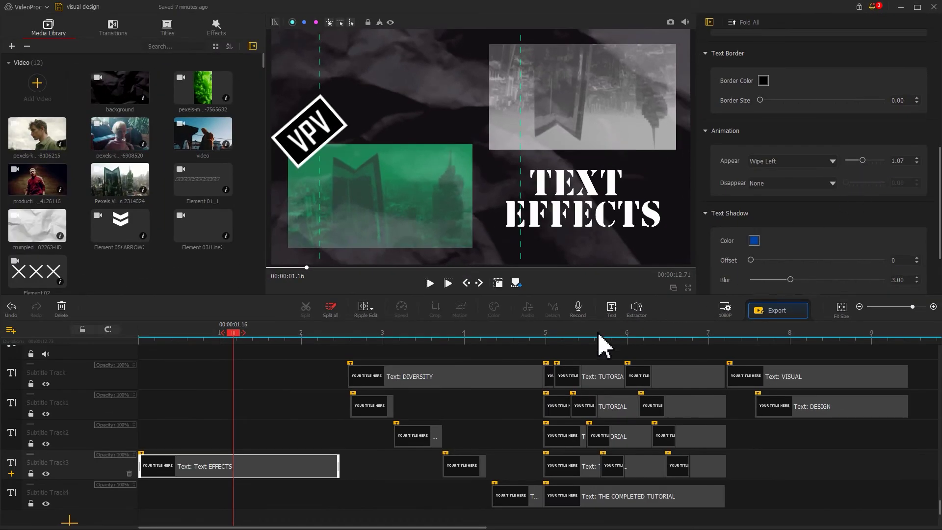
Make DIVERSITY appear with a Squeeze animation lasting 0.46 s
left_click(458, 382)
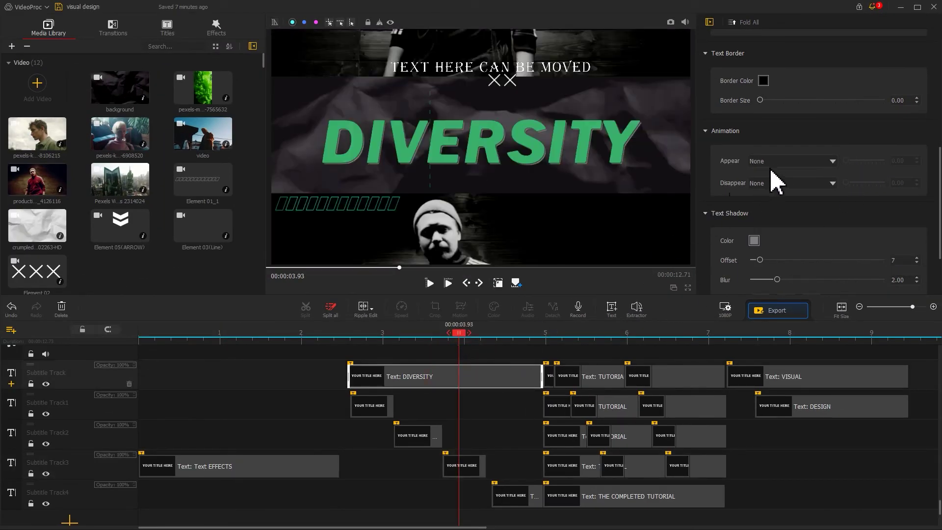
left_click(771, 164)
left_click(777, 195)
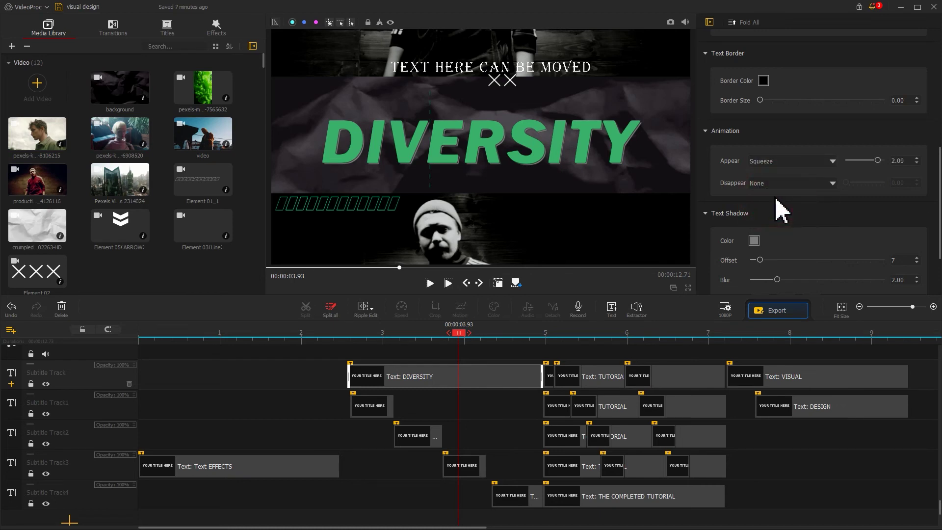
left_click_drag(877, 160, 867, 161)
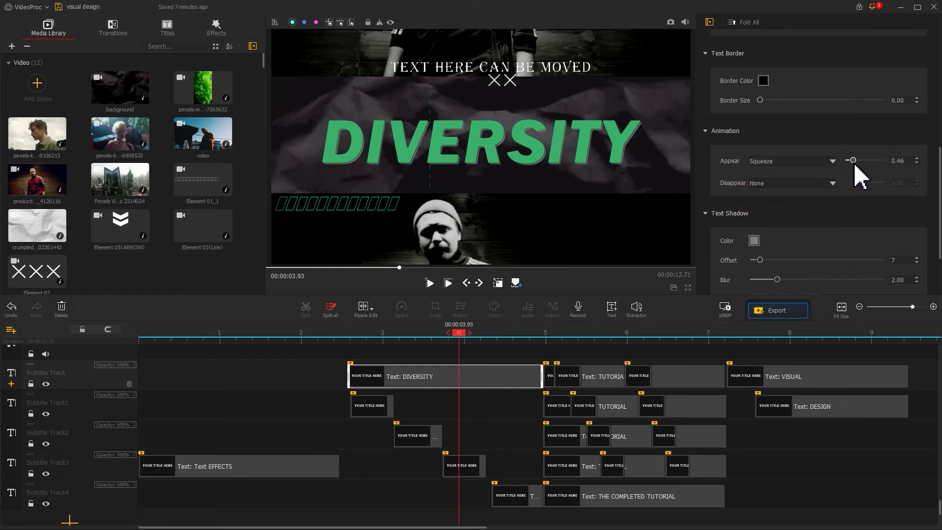
Give VISUAL and DESIGN Wipe Up appear animations, shortening VISUAL's to about 0.3 s
left_click(817, 378)
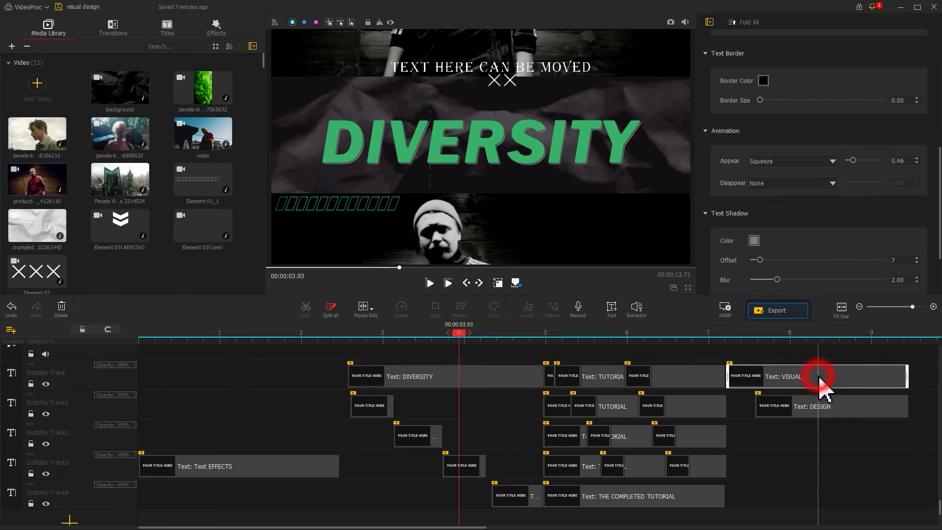
left_click(794, 161)
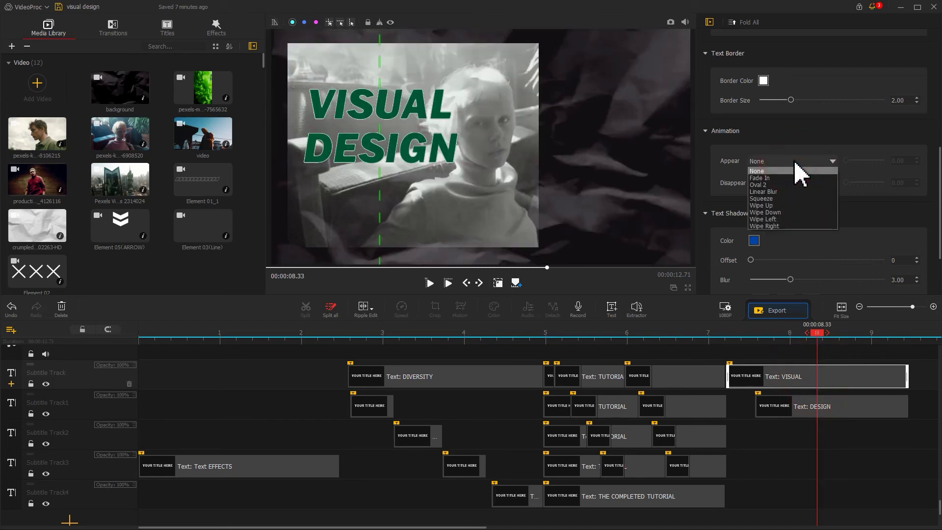
left_click(792, 205)
left_click(850, 161)
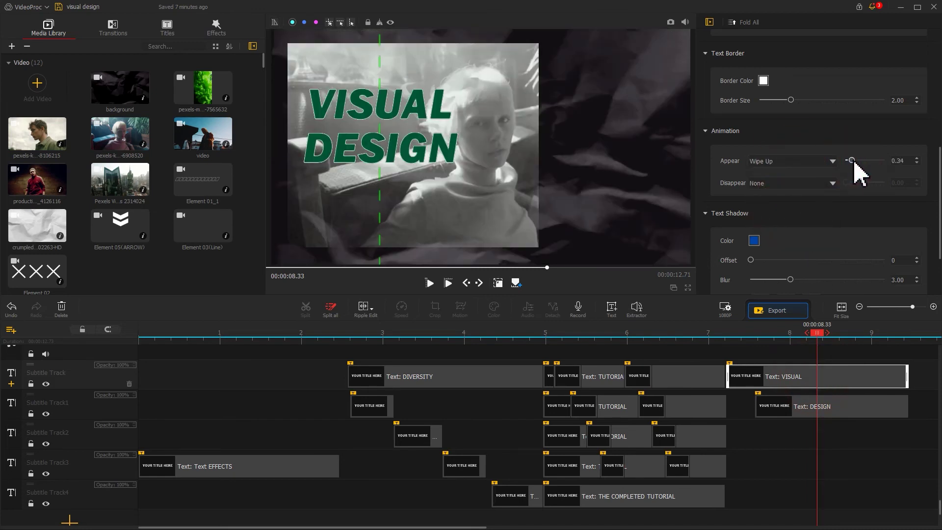
left_click(829, 408)
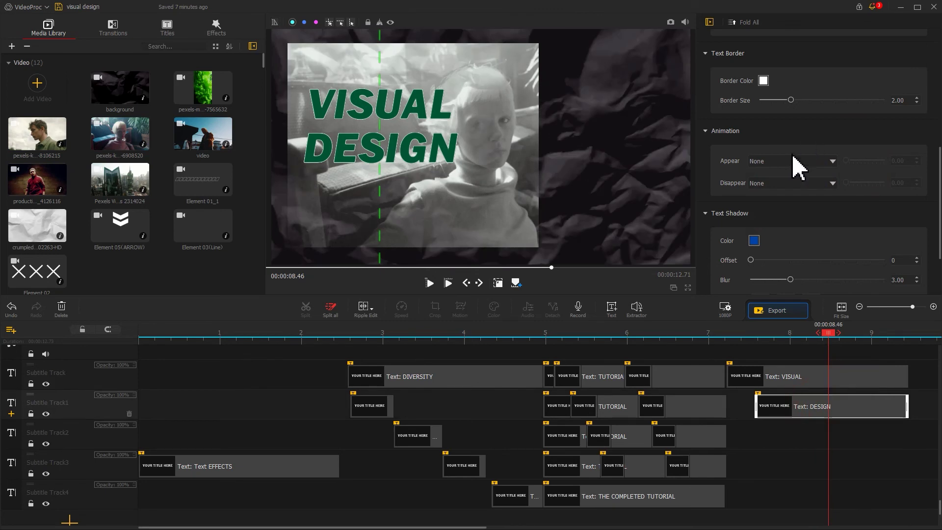
left_click(795, 162)
left_click(779, 205)
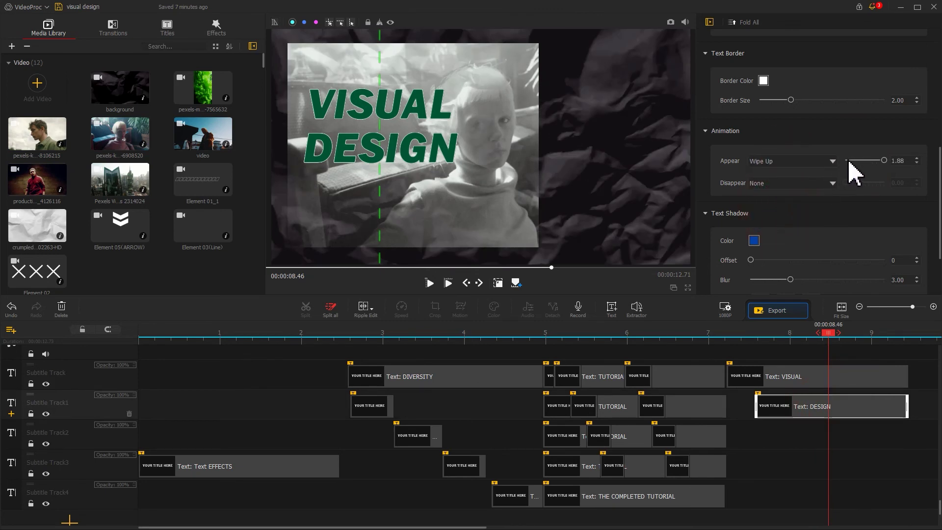